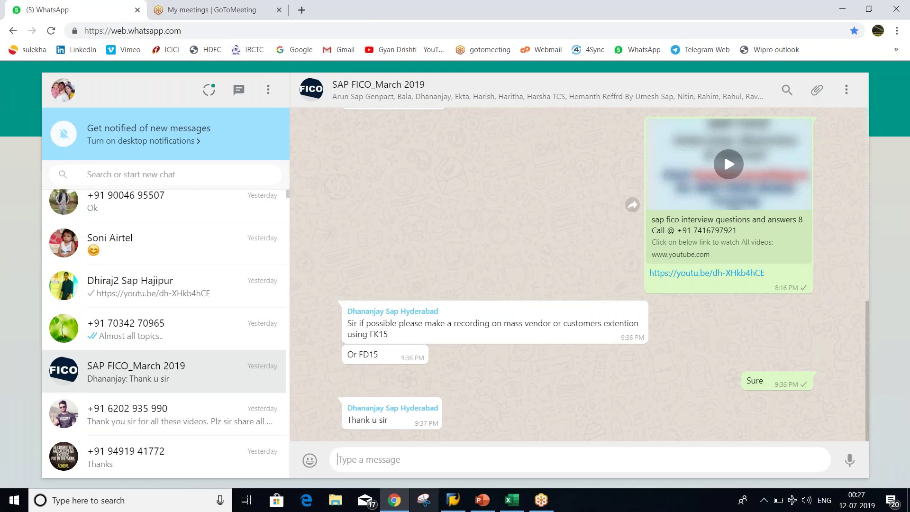
- Bring up the Mass extention presentation in PowerPoint and open the FICO connection from SAP Logon
{"action": "mouse_move", "coordinate": [458, 508]}
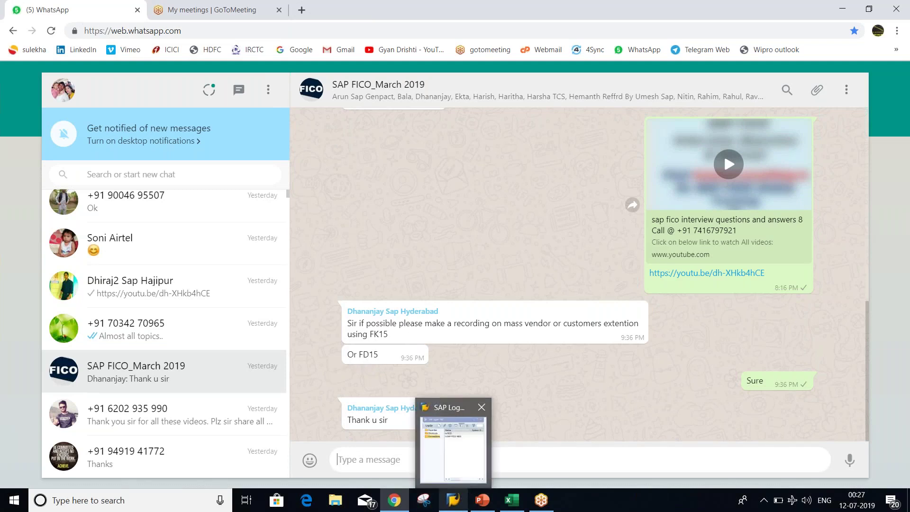
{"action": "left_click", "coordinate": [482, 501]}
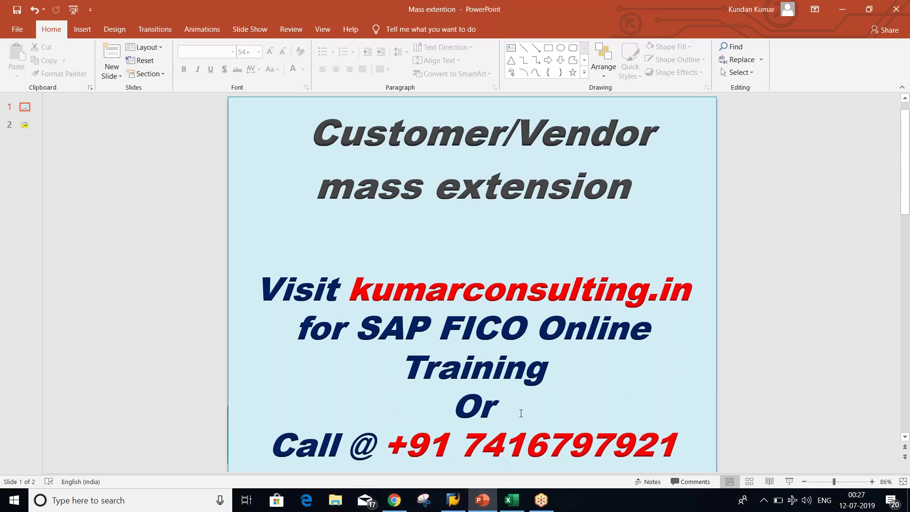
{"action": "mouse_move", "coordinate": [455, 505]}
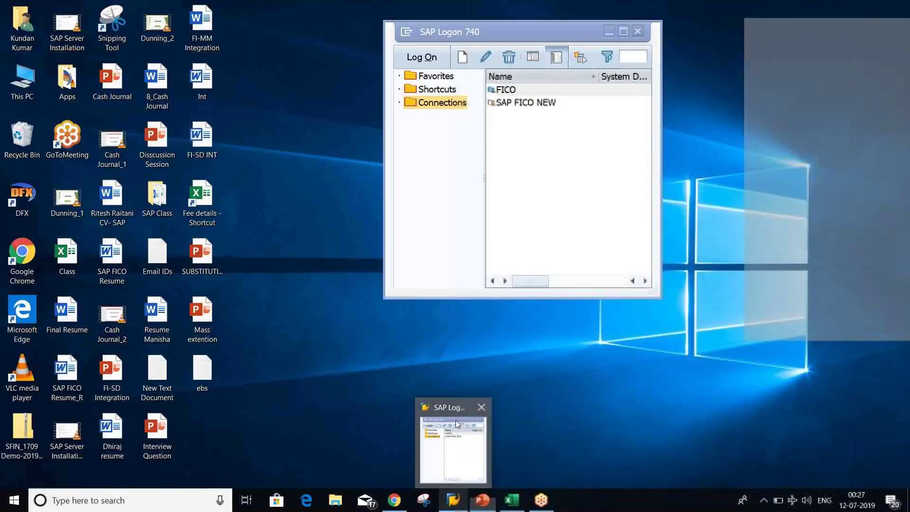
{"action": "left_click", "coordinate": [455, 420]}
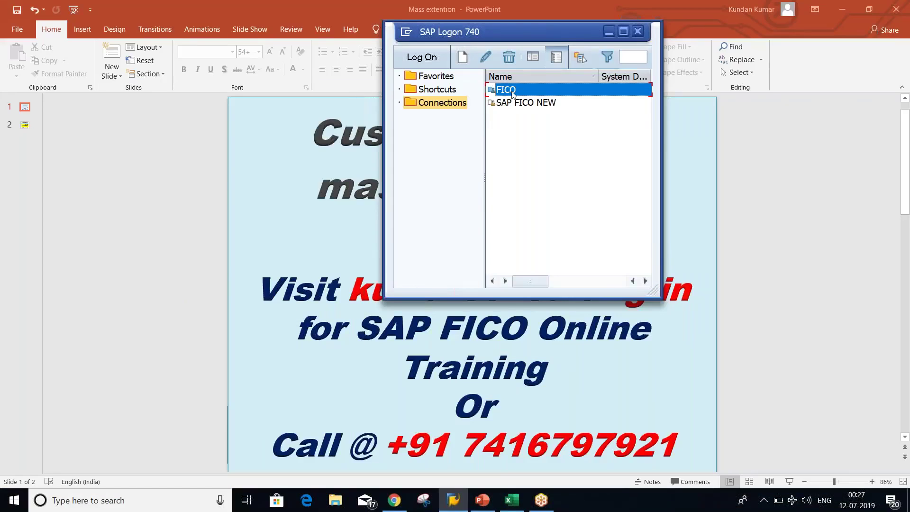
{"action": "double_click", "coordinate": [510, 91]}
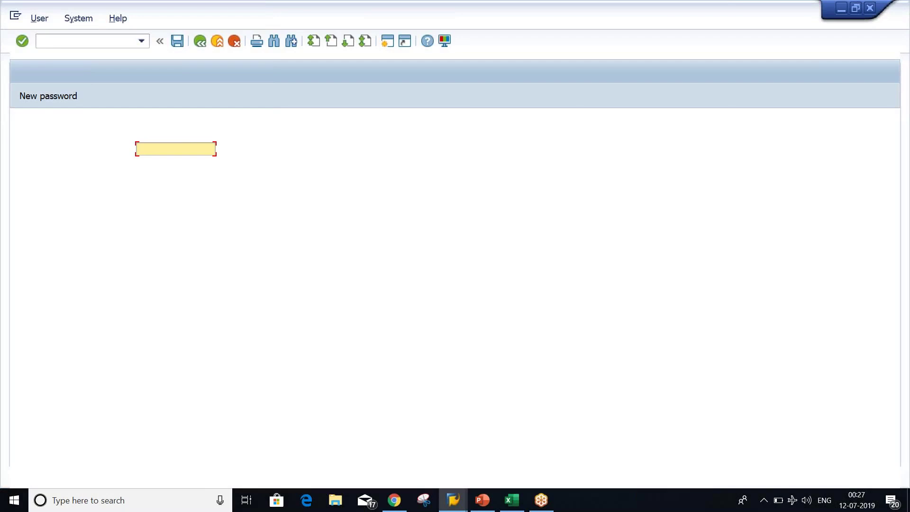
- Log on as funuser1 with the account password, choosing to continue and end any other logons in the system
{"action": "key", "text": "space"}
{"action": "key", "text": "Down"}
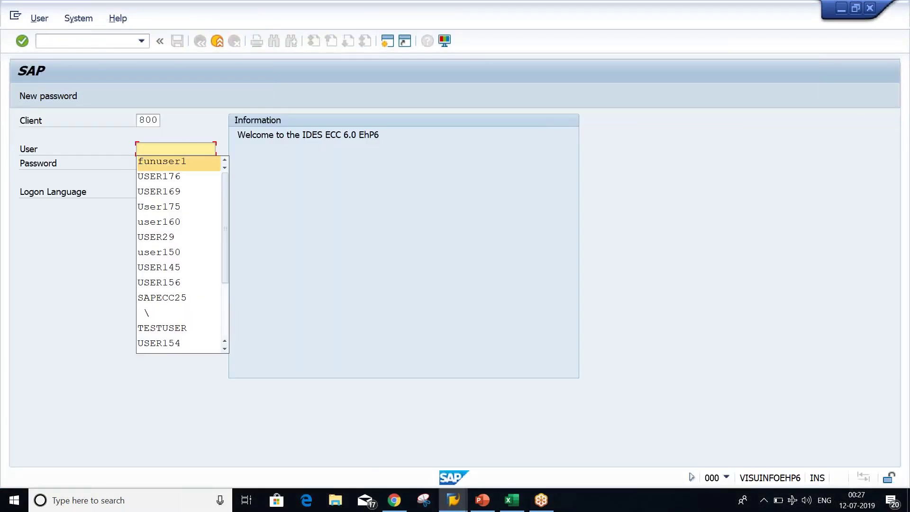
{"action": "key", "text": "Return"}
{"action": "key", "text": "Caps_Lock"}
{"action": "key", "text": "Tab"}
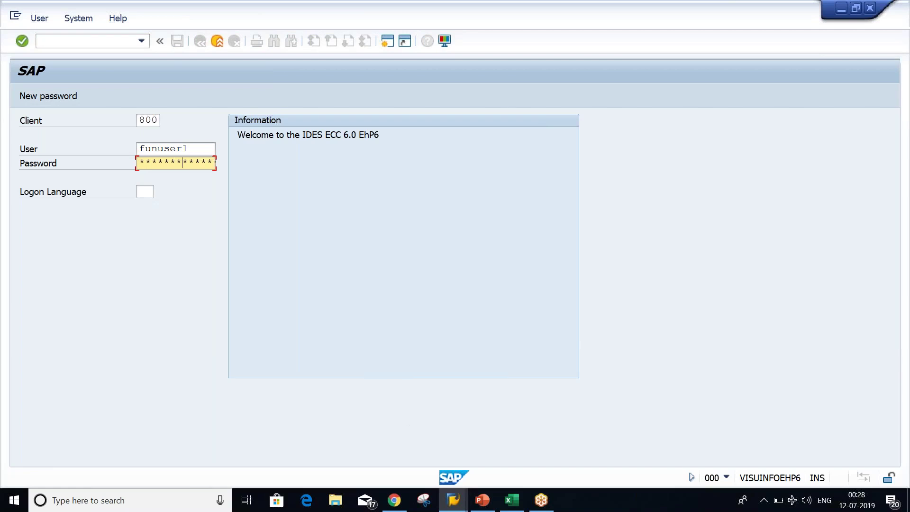
{"action": "key", "text": "Return"}
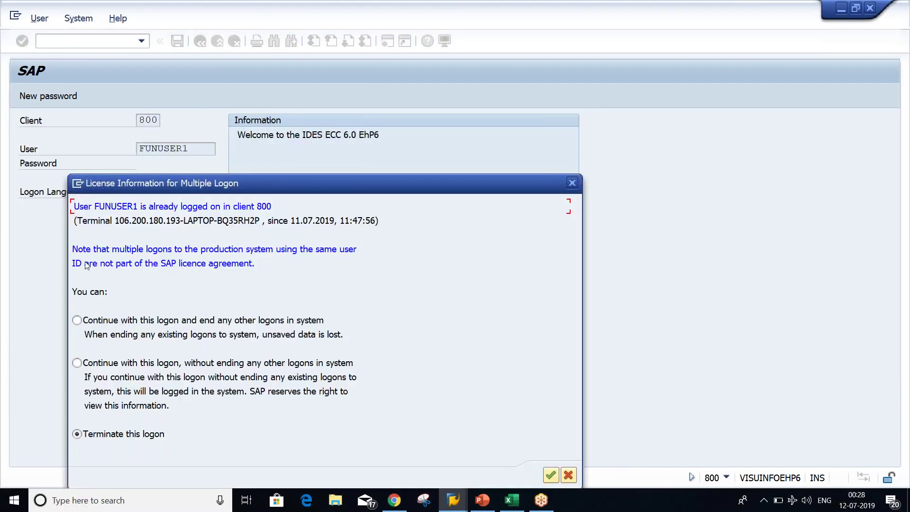
{"action": "left_click", "coordinate": [77, 321]}
{"action": "key", "text": "Return"}
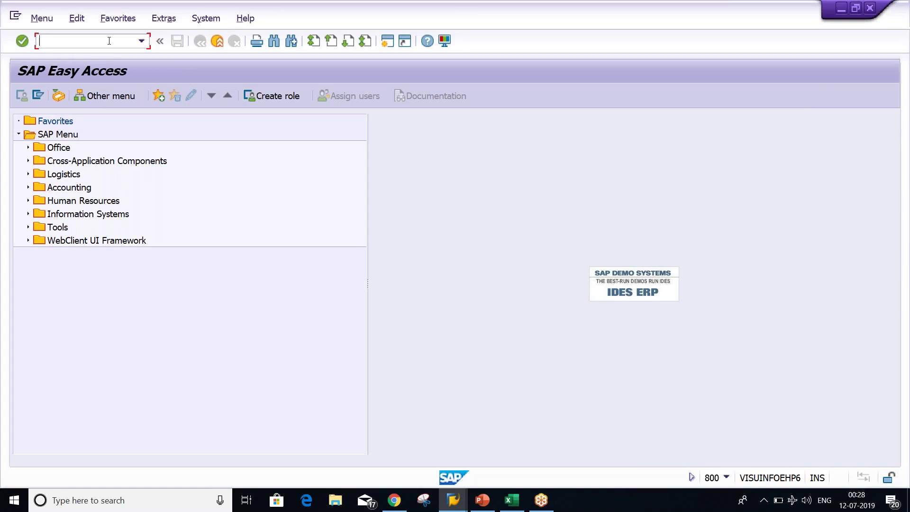
- Start transaction SE16 and open the selection screen for table LFB1
{"action": "key", "text": "Caps_Lock"}
{"action": "type", "text": "SE16"}
{"action": "key", "text": "Return"}
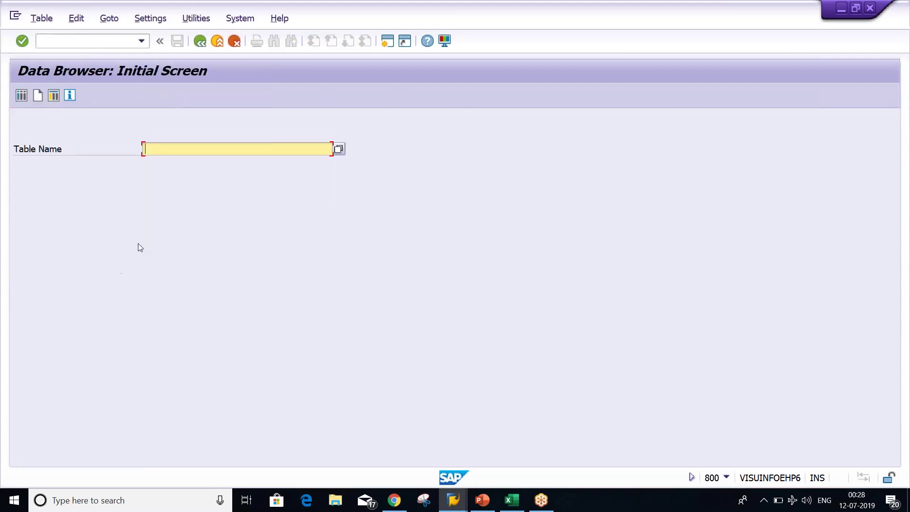
{"action": "key", "text": "space"}
{"action": "key", "text": "Down"}
{"action": "key", "text": "Return"}
{"action": "key", "text": "Return"}
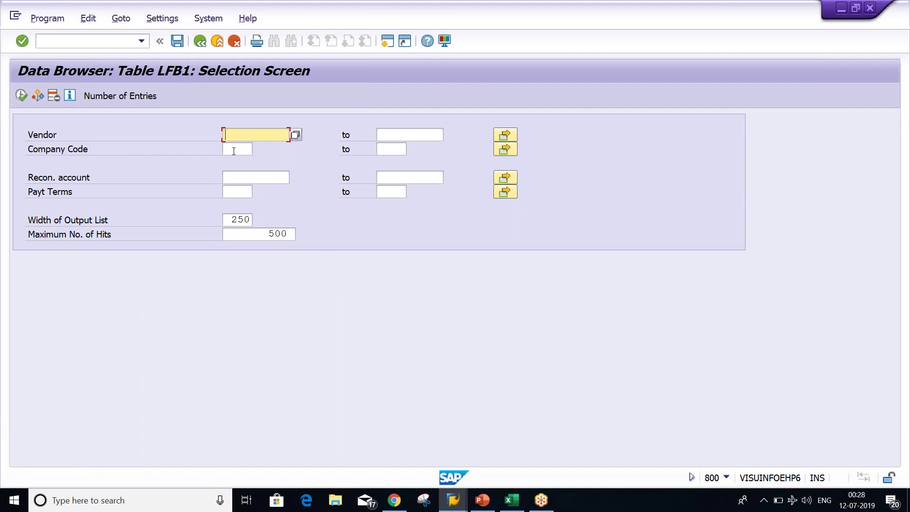
- Restrict the LFB1 selection to company code TM20
{"action": "left_click", "coordinate": [234, 149]}
{"action": "left_click", "coordinate": [234, 151]}
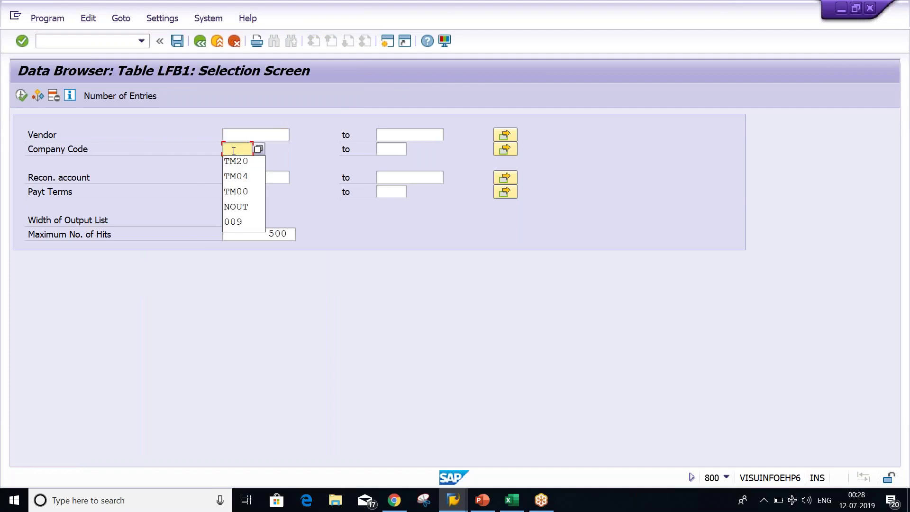
{"action": "key", "text": "Down"}
{"action": "key", "text": "Return"}
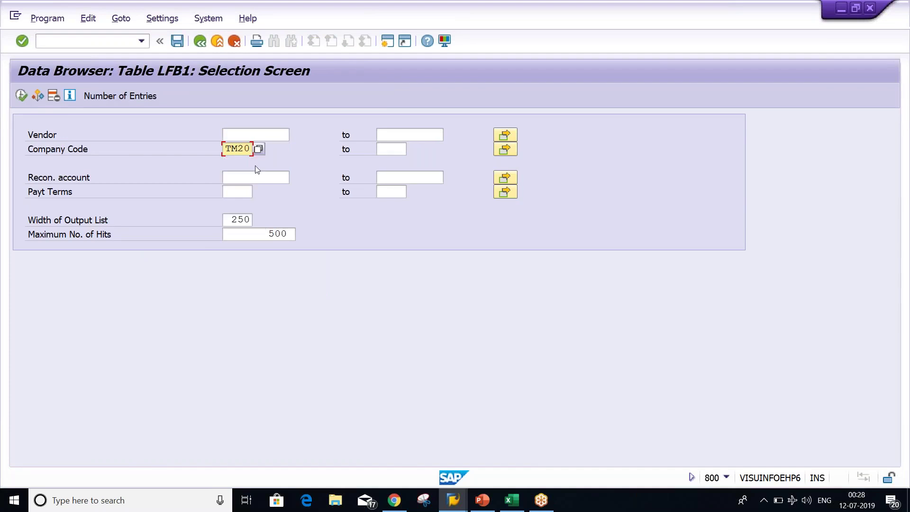
- Copy the vendor numbers in A2:A6 of Excel's Sheet4 into SAP's multiple vendor selection and list their LFB1 entries
{"action": "left_click", "coordinate": [239, 135]}
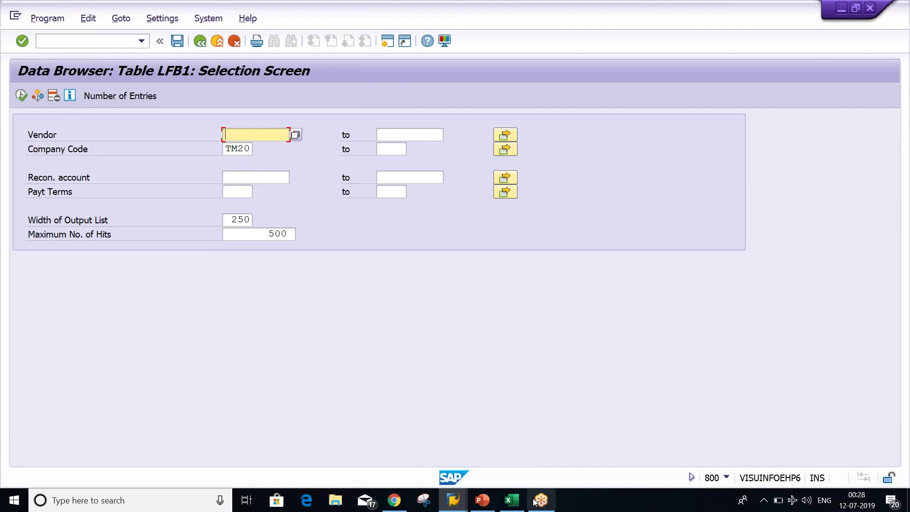
{"action": "left_click", "coordinate": [518, 500]}
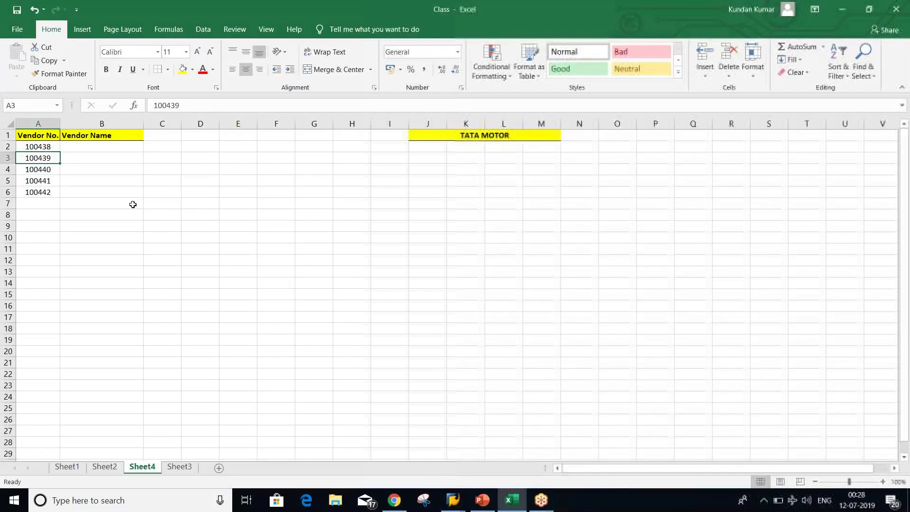
{"action": "left_click_drag", "start_coordinate": [42, 147], "coordinate": [46, 186]}
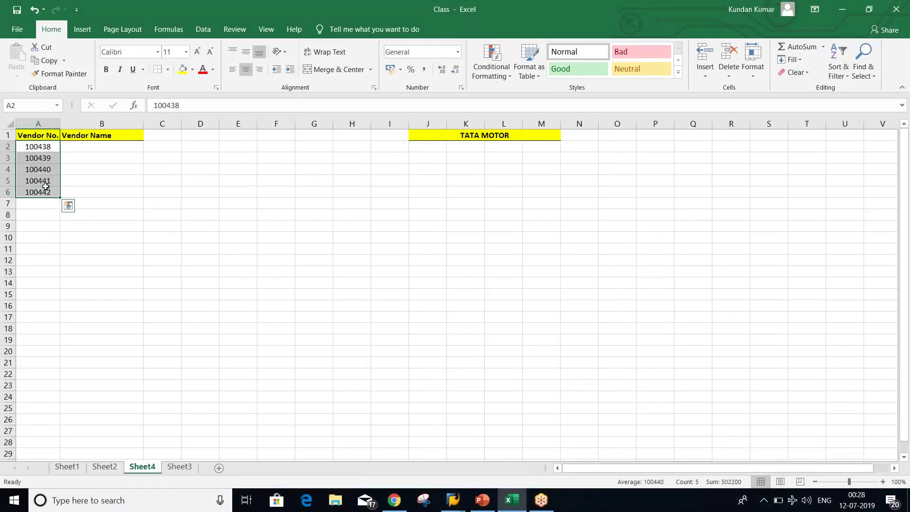
{"action": "key", "text": "ctrl+c"}
{"action": "key", "text": "alt+Tab"}
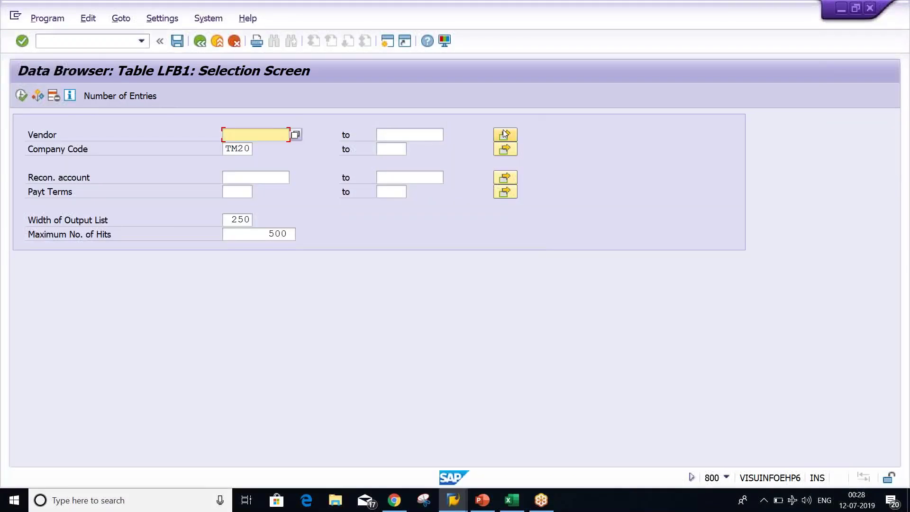
{"action": "left_click", "coordinate": [505, 135]}
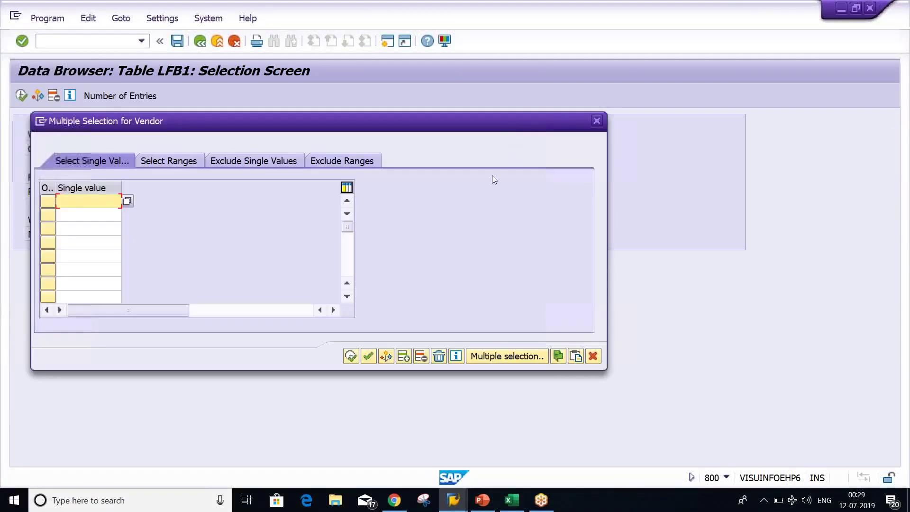
{"action": "left_click", "coordinate": [576, 355]}
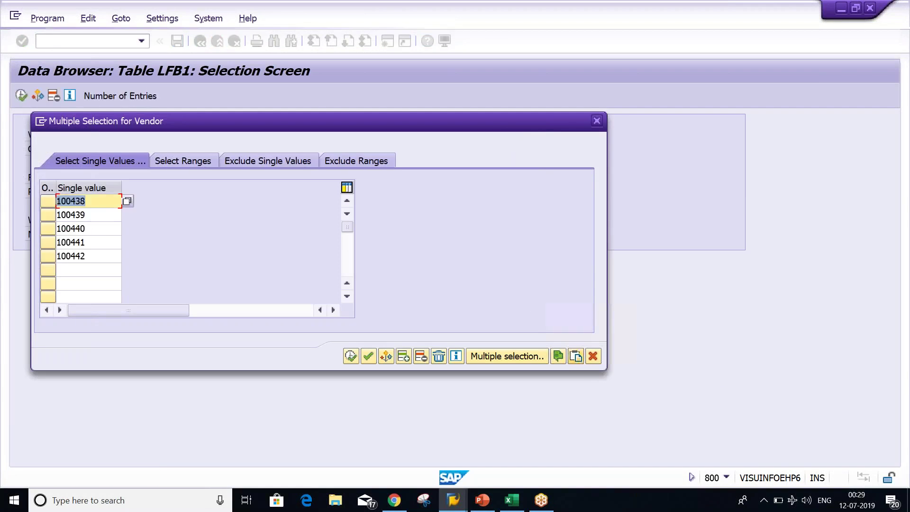
{"action": "left_click", "coordinate": [348, 357]}
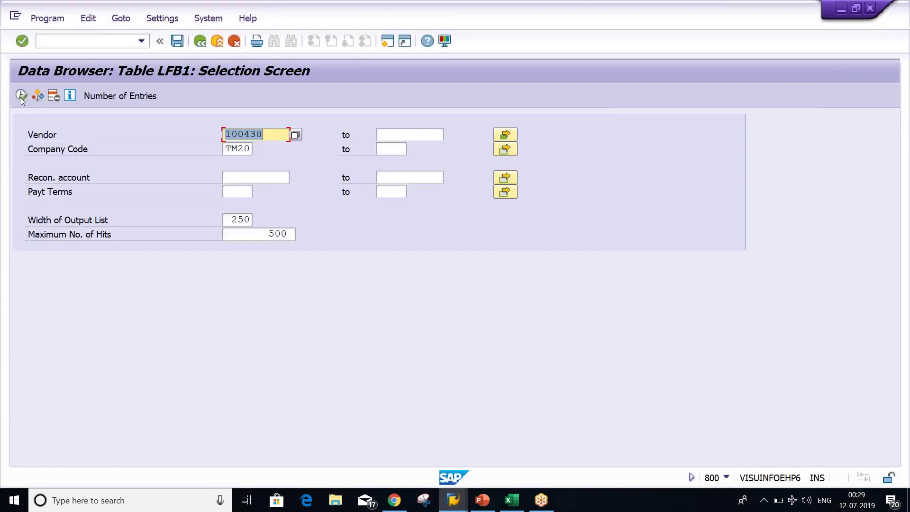
{"action": "left_click", "coordinate": [22, 97]}
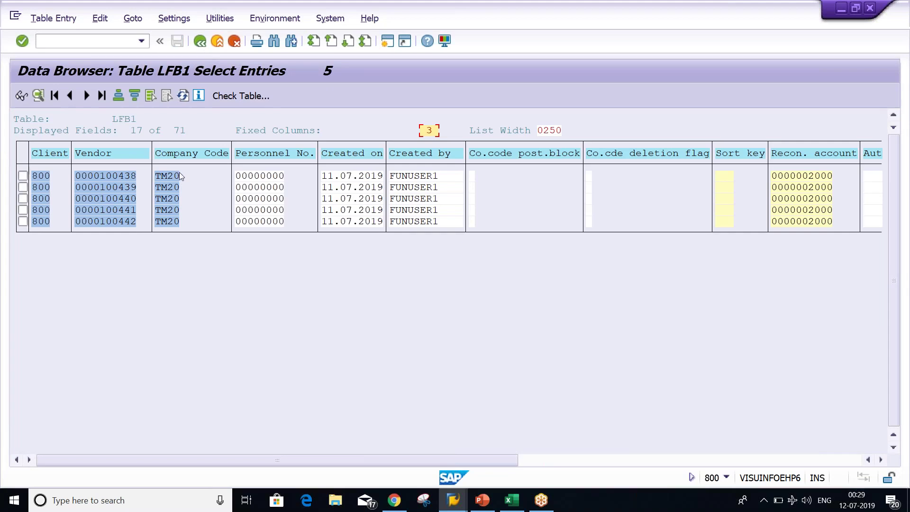
{"action": "left_click", "coordinate": [201, 43]}
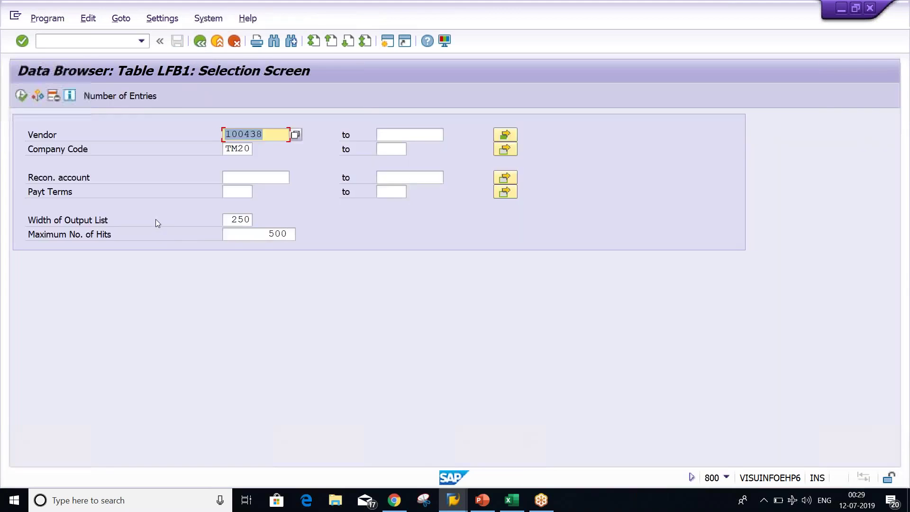
- Clear the company code restriction and list the selected vendors' LFB1 entries across all company codes
{"action": "left_click", "coordinate": [243, 148]}
{"action": "double_click", "coordinate": [241, 148]}
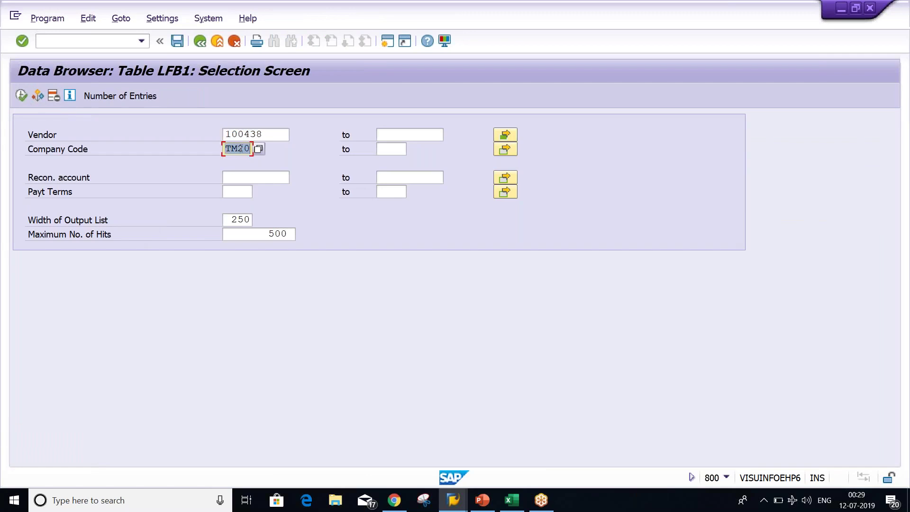
{"action": "key", "text": "BackSpace"}
{"action": "left_click", "coordinate": [24, 95]}
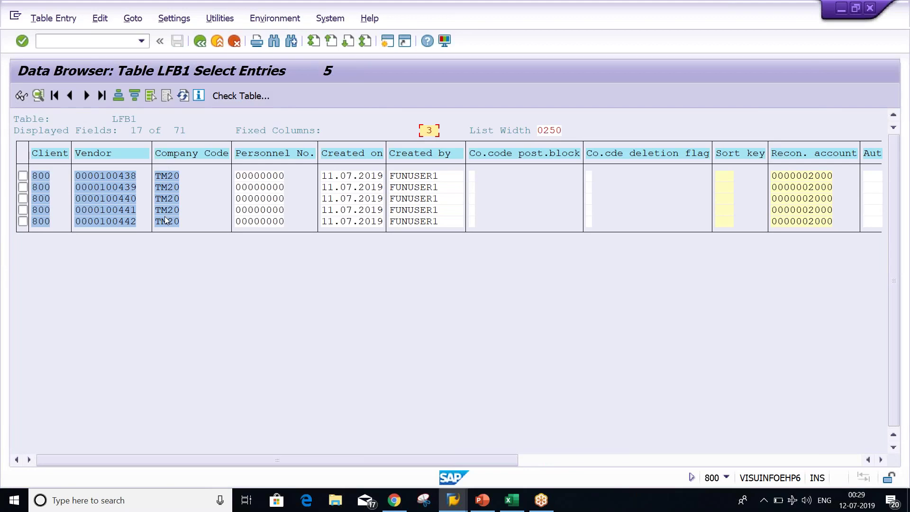
{"action": "left_click", "coordinate": [200, 42]}
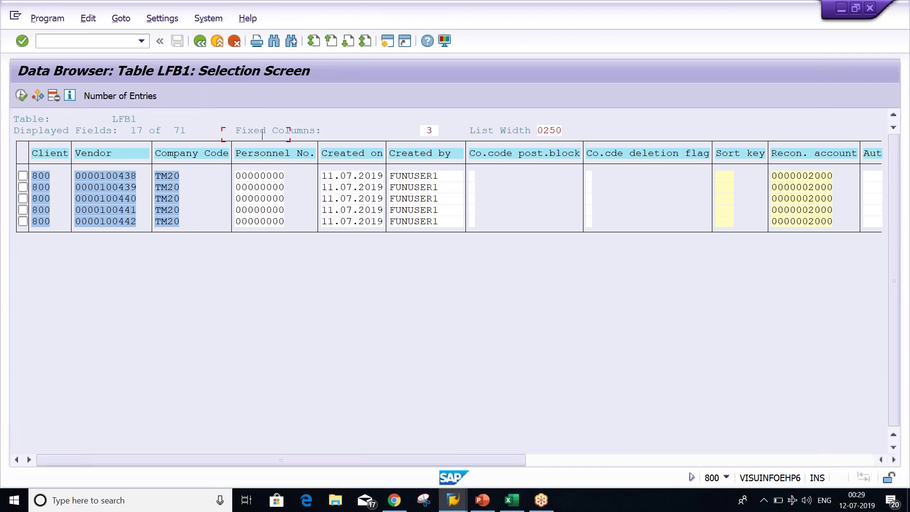
- Add the next consecutive vendor number to the multiple vendor selection and examine the company codes in the LFB1 entries
{"action": "left_click", "coordinate": [505, 135]}
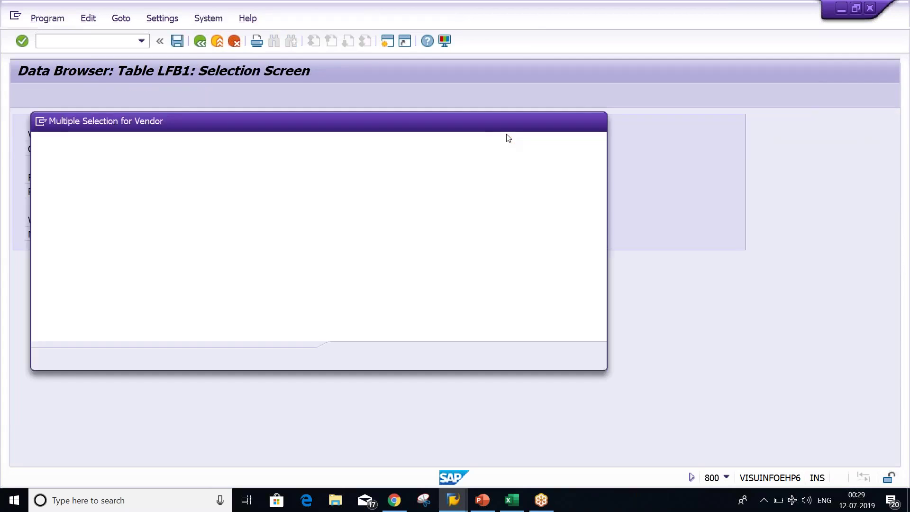
{"action": "left_click", "coordinate": [71, 270]}
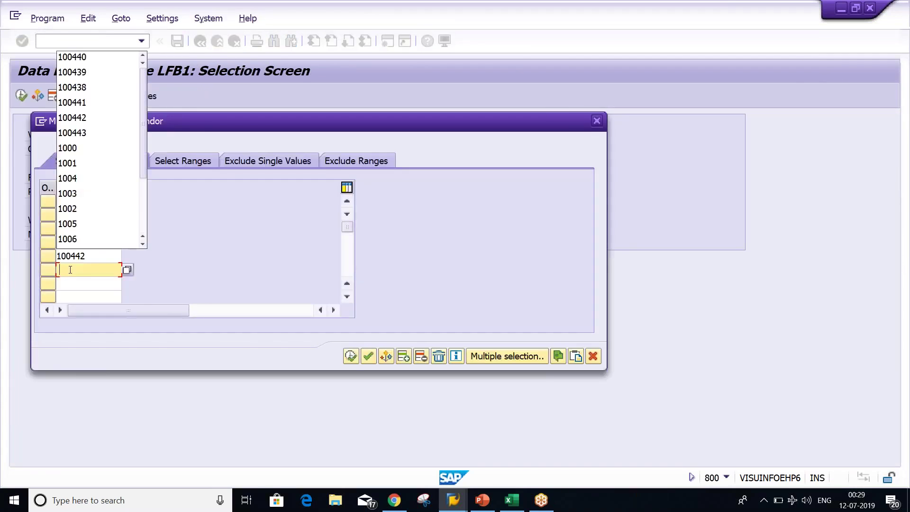
{"action": "left_click", "coordinate": [86, 132]}
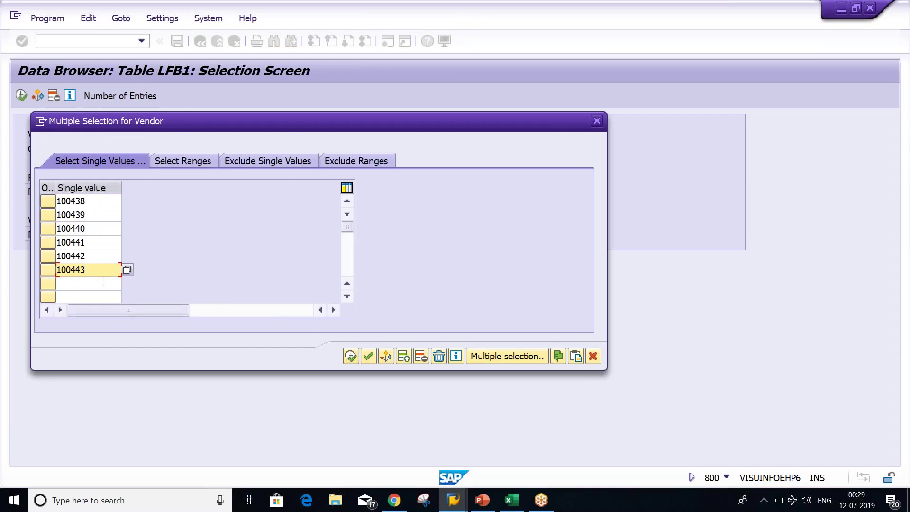
{"action": "left_click_drag", "start_coordinate": [87, 270], "coordinate": [40, 270]}
{"action": "left_click", "coordinate": [351, 356]}
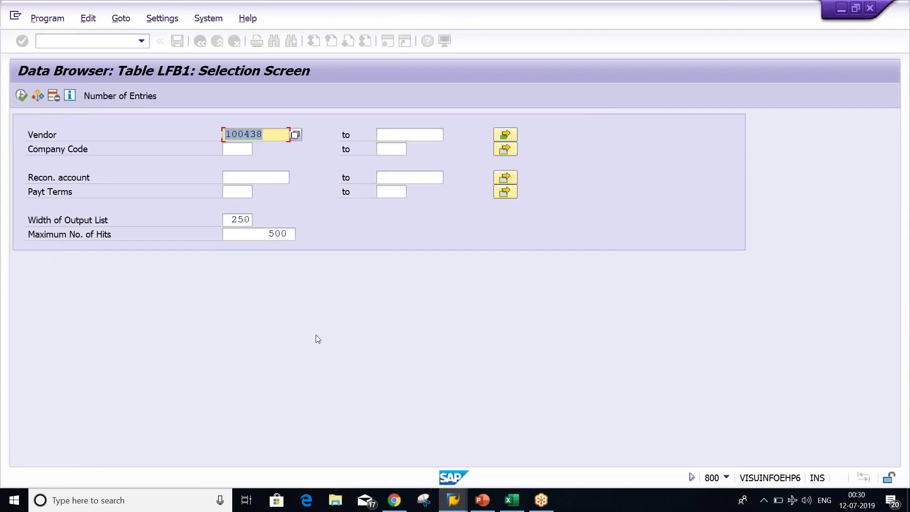
{"action": "left_click", "coordinate": [21, 95]}
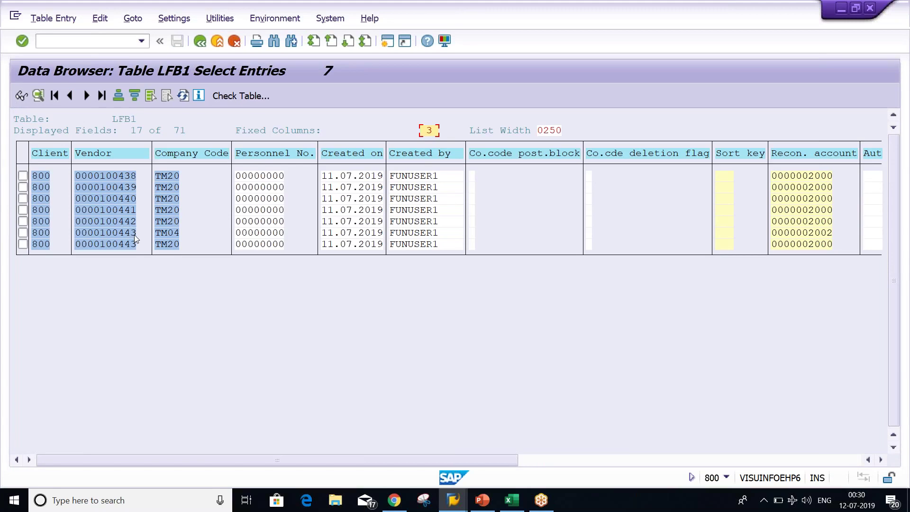
{"action": "left_click", "coordinate": [162, 234]}
{"action": "left_click", "coordinate": [172, 245]}
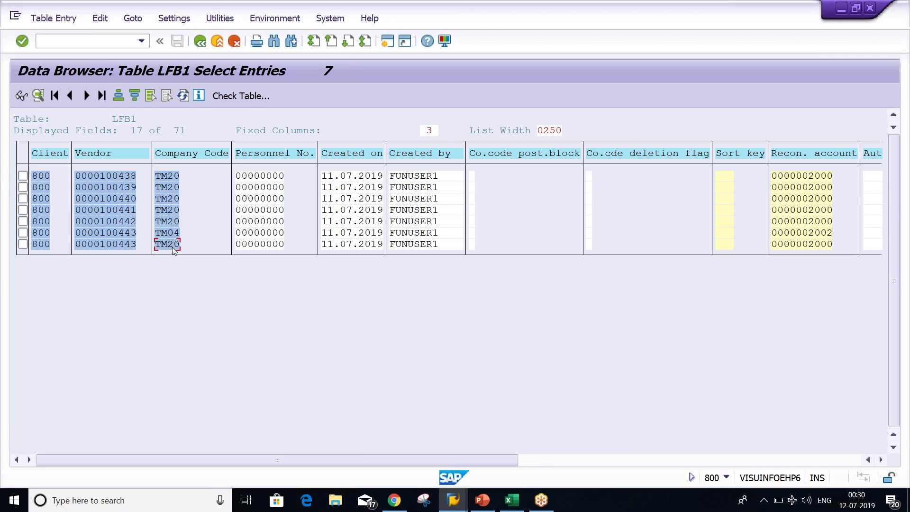
{"action": "left_click", "coordinate": [199, 42]}
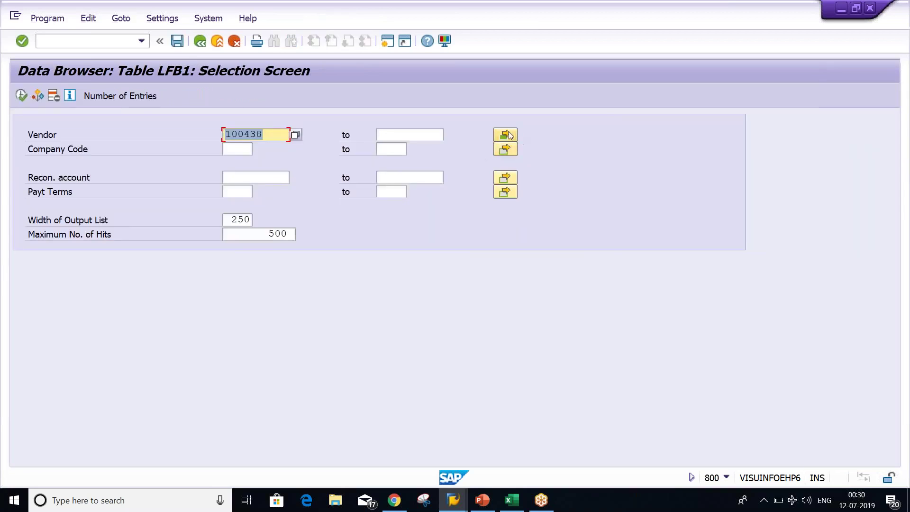
- Remove the last vendor number from the multiple vendor selection, keeping the five Excel vendors, and apply the selection
{"action": "left_click", "coordinate": [505, 135]}
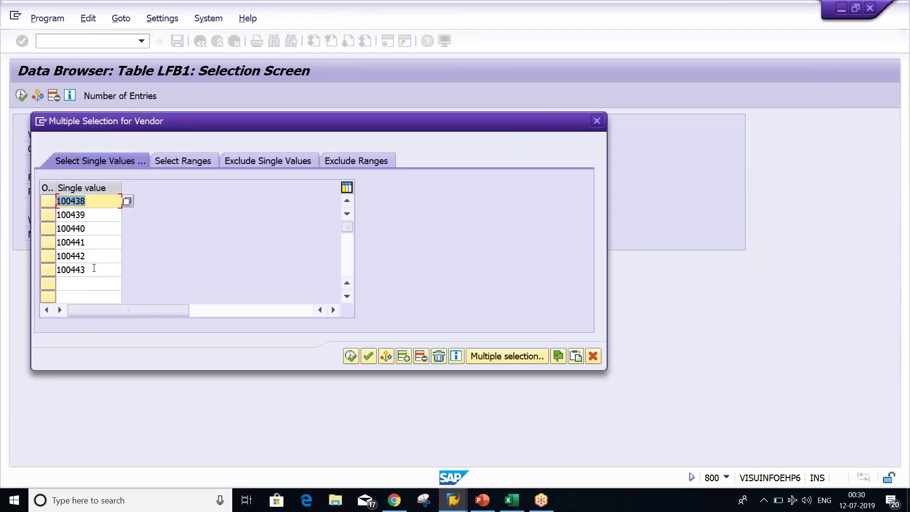
{"action": "left_click", "coordinate": [94, 268]}
{"action": "key", "text": "BackSpace"}
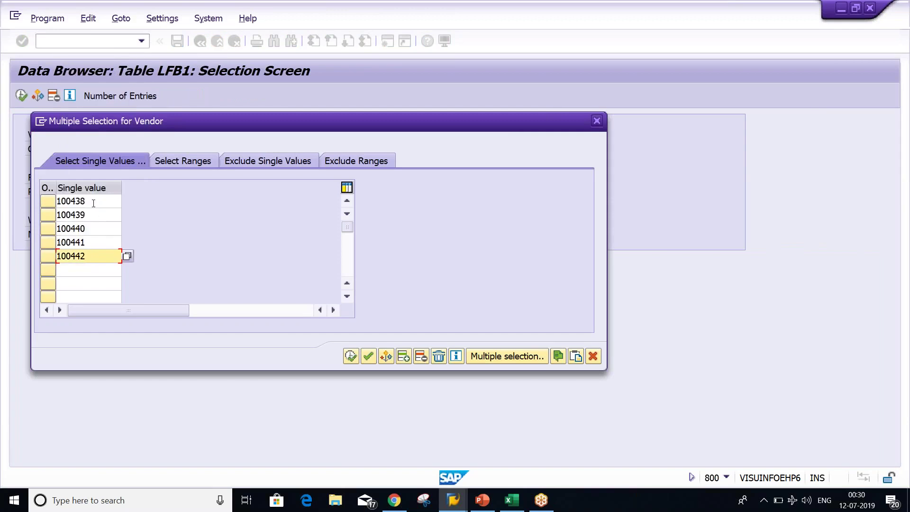
{"action": "left_click", "coordinate": [93, 200]}
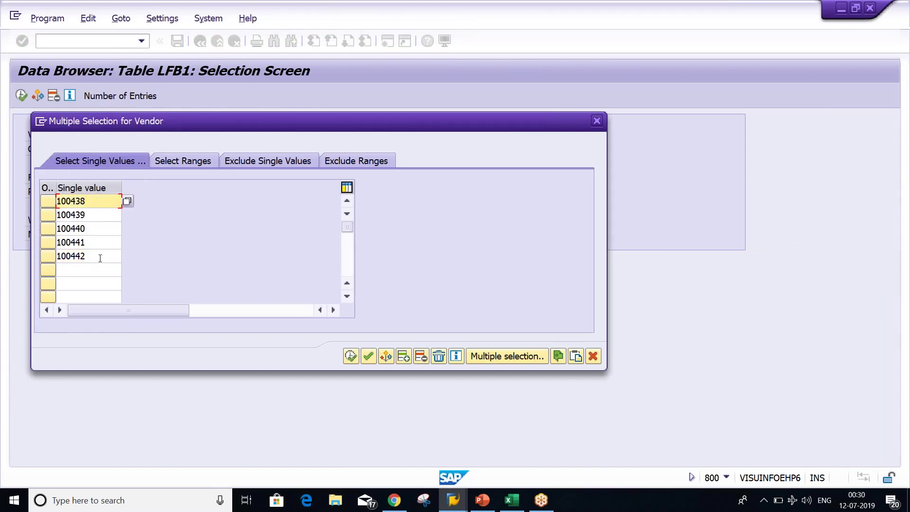
{"action": "left_click", "coordinate": [353, 359]}
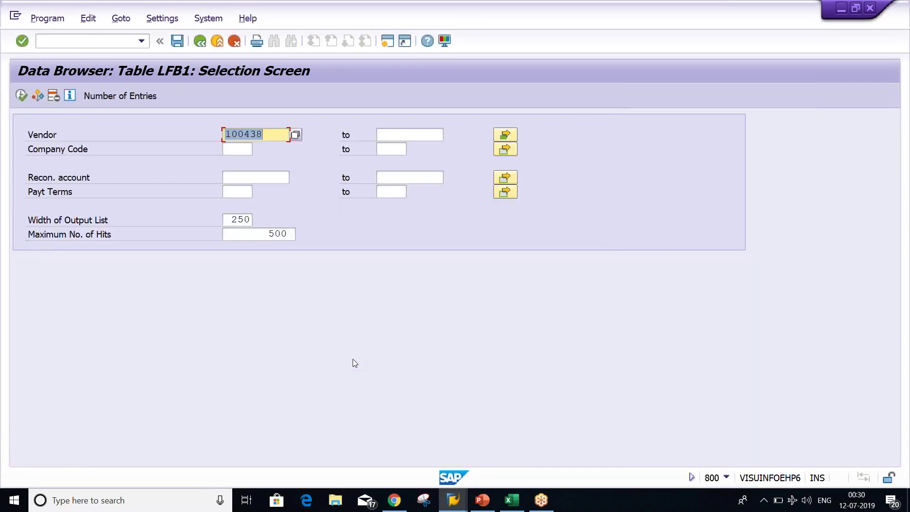
- Open transaction FK15 in a new session and set the source company code to TM20
{"action": "left_click", "coordinate": [387, 41]}
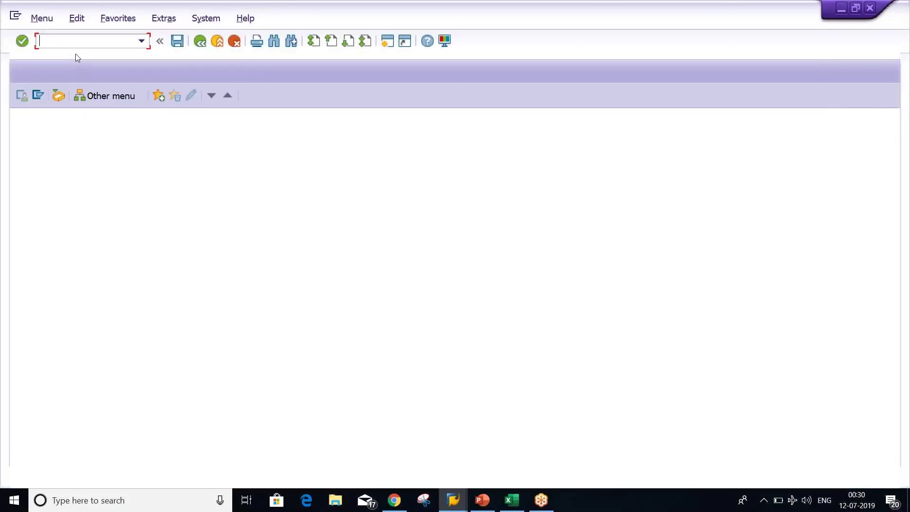
{"action": "type", "text": "FK15"}
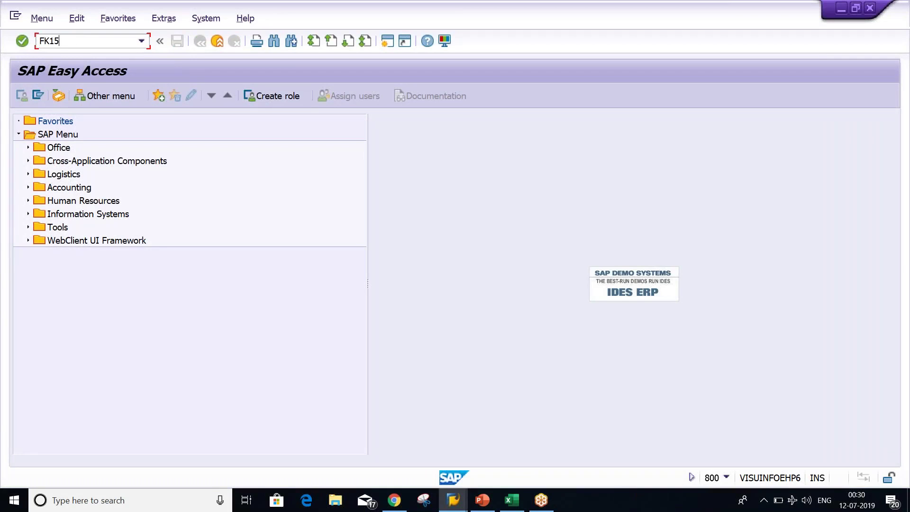
{"action": "key", "text": "Return"}
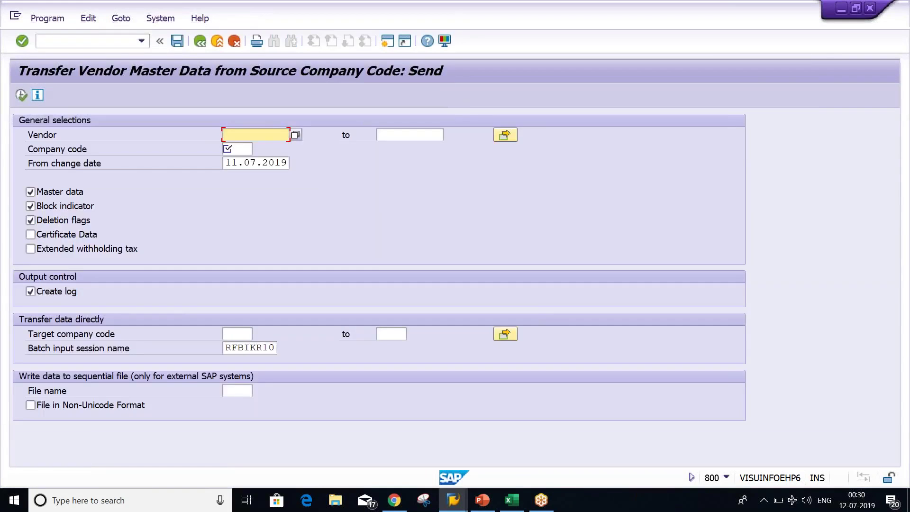
{"action": "left_click", "coordinate": [236, 150]}
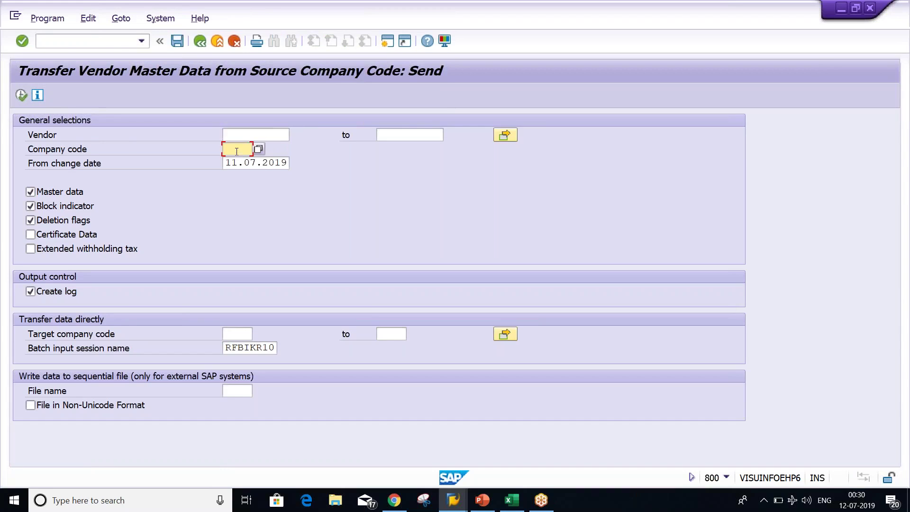
{"action": "type", "text": "TM20"}
{"action": "left_click", "coordinate": [274, 134]}
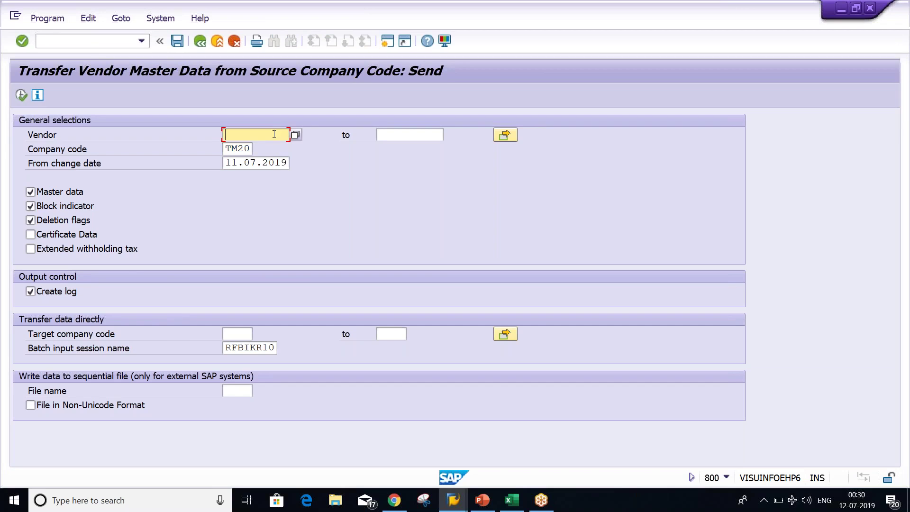
{"action": "left_click", "coordinate": [237, 148]}
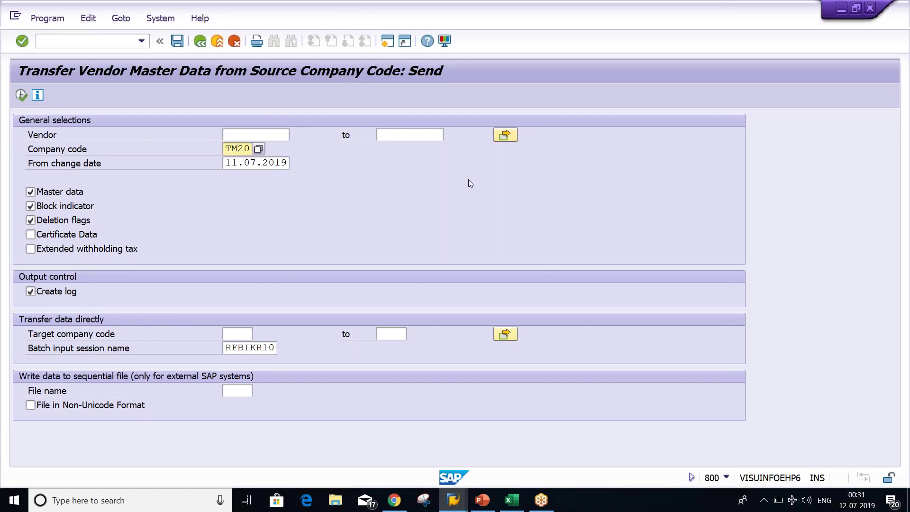
- Check the copied vendor list in Excel's Sheet4 and set the target company code to TM04 in SAP
{"action": "key", "text": "alt+Tab"}
{"action": "key", "text": "alt+Tab"}
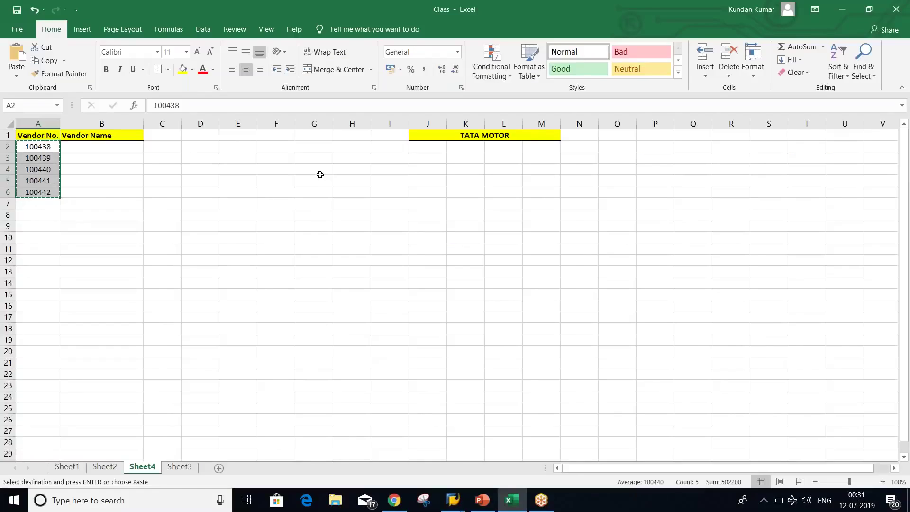
{"action": "key", "text": "alt+Tab"}
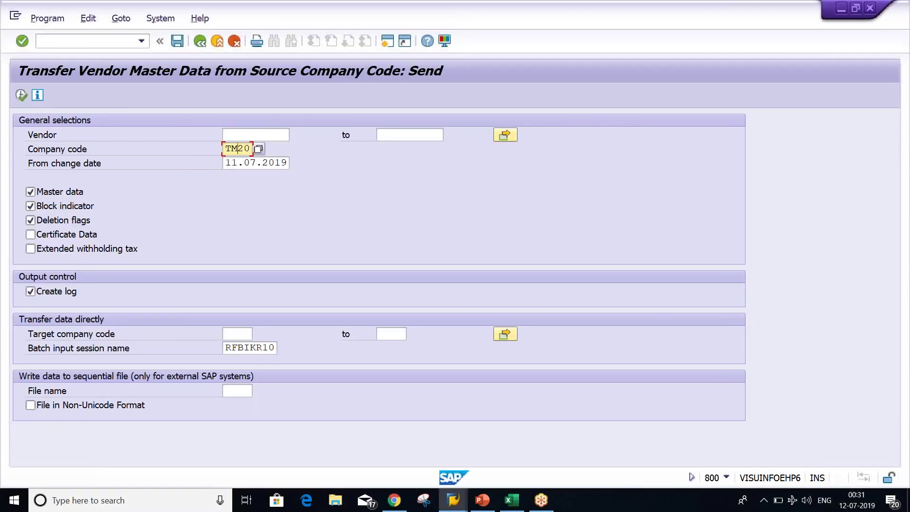
{"action": "left_click", "coordinate": [500, 136]}
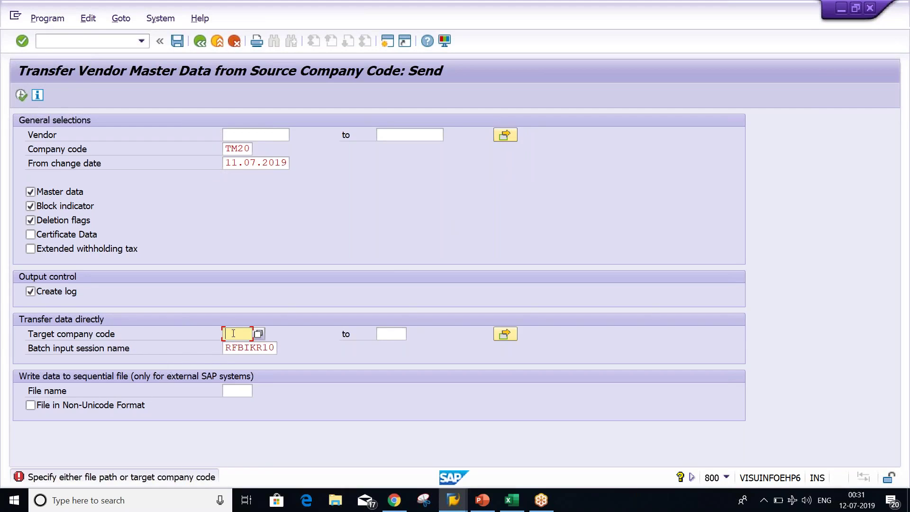
{"action": "type", "text": "TM04"}
- Paste the copied Excel vendor numbers into the multiple vendor selection, apply it and review the list
{"action": "left_click", "coordinate": [503, 135]}
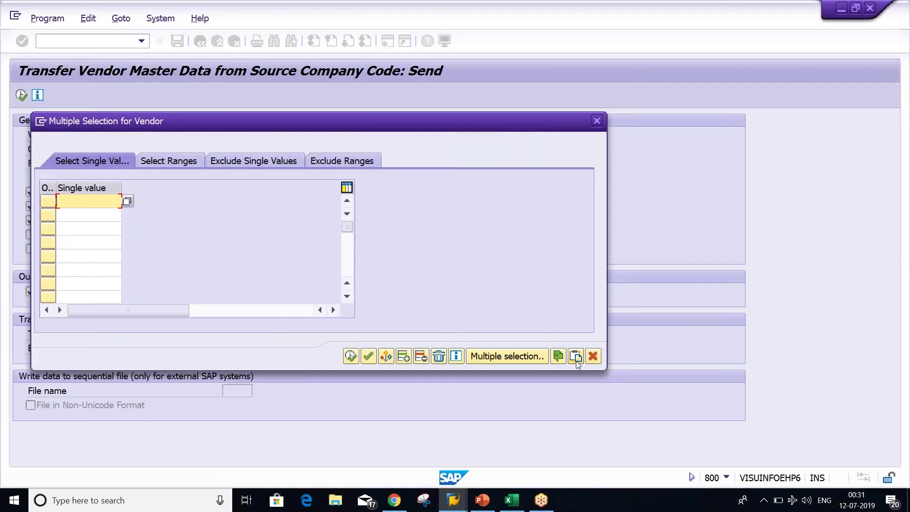
{"action": "left_click", "coordinate": [576, 356]}
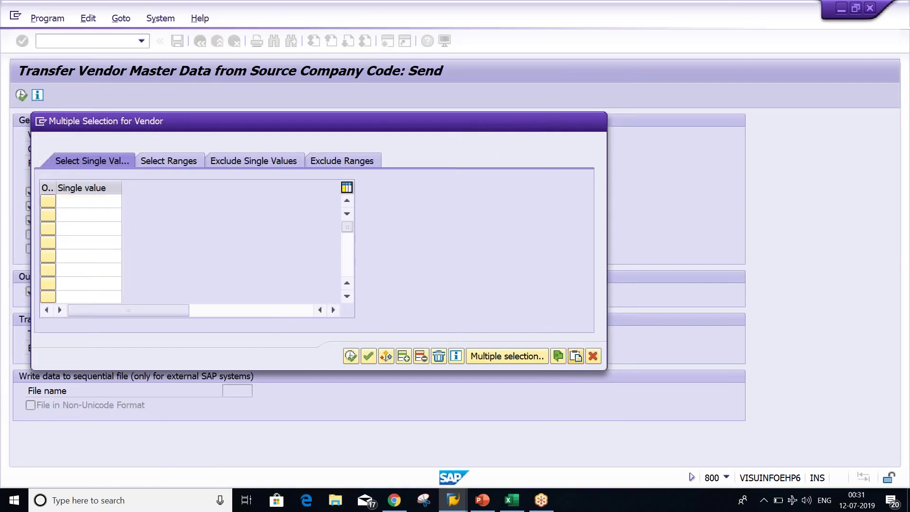
{"action": "left_click", "coordinate": [350, 357]}
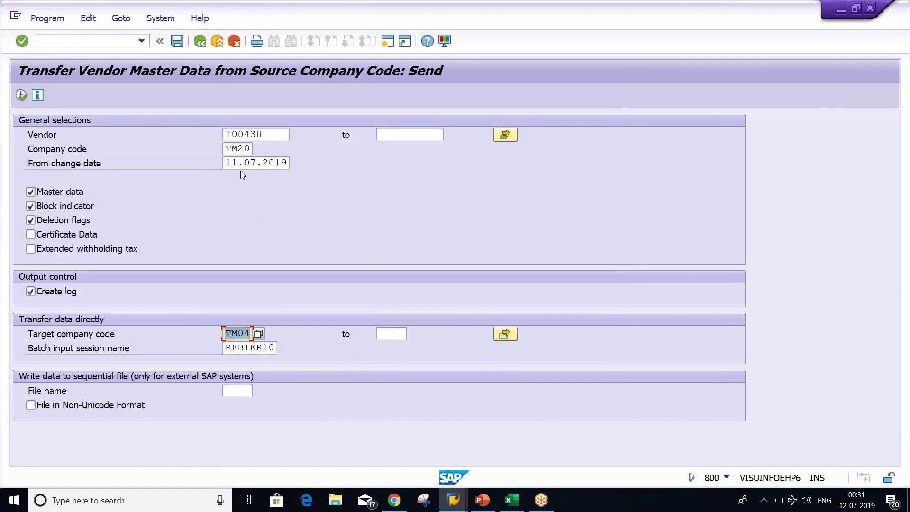
{"action": "left_click", "coordinate": [276, 135]}
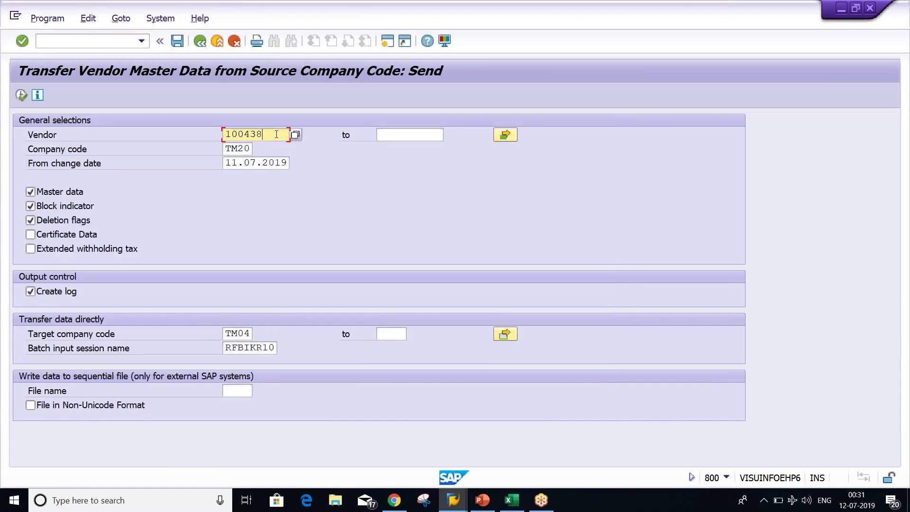
{"action": "left_click", "coordinate": [506, 135]}
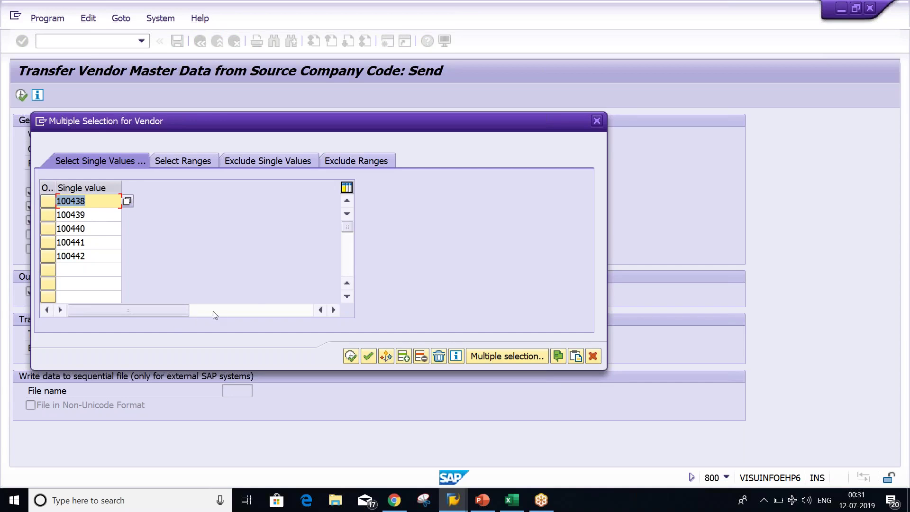
{"action": "left_click", "coordinate": [597, 122]}
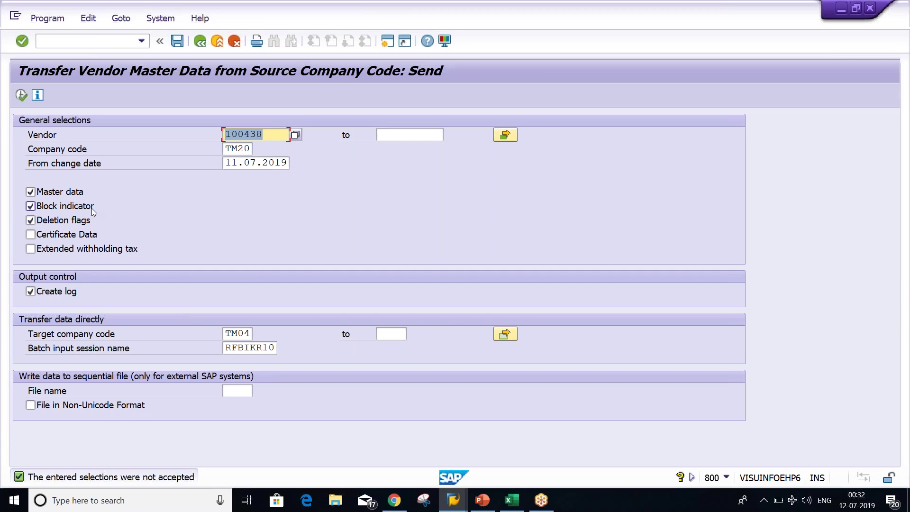
{"action": "left_click", "coordinate": [31, 220]}
{"action": "left_click", "coordinate": [30, 206]}
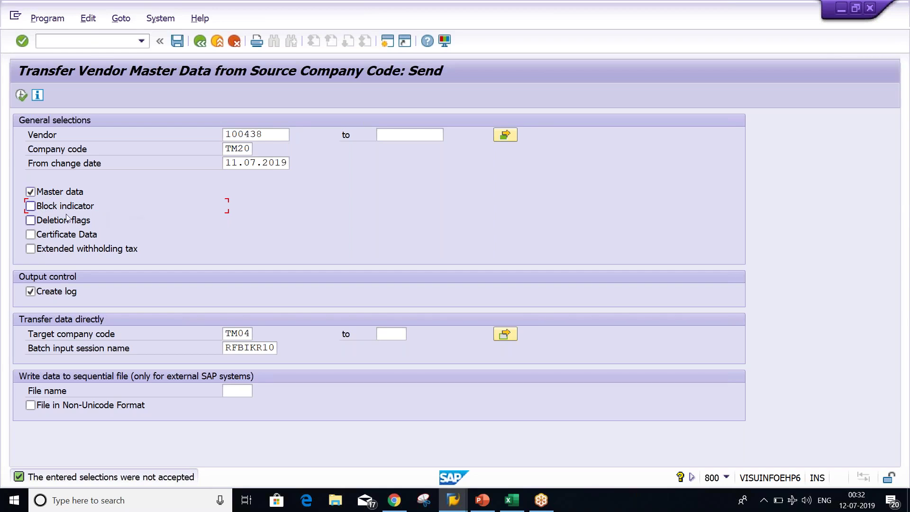
{"action": "left_click", "coordinate": [31, 206]}
{"action": "left_click", "coordinate": [228, 334]}
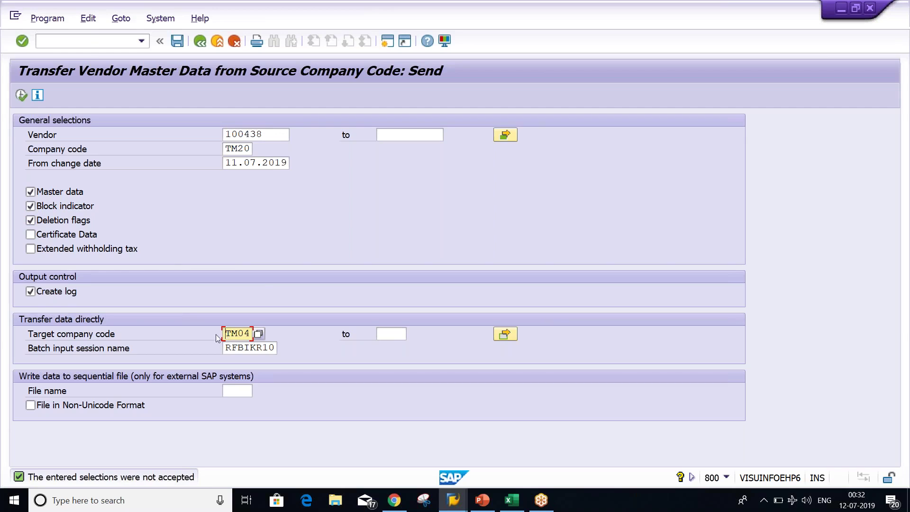
{"action": "left_click_drag", "start_coordinate": [226, 333], "coordinate": [270, 332]}
{"action": "left_click", "coordinate": [269, 135]}
{"action": "left_click", "coordinate": [229, 148]}
{"action": "left_click_drag", "start_coordinate": [228, 147], "coordinate": [262, 148]}
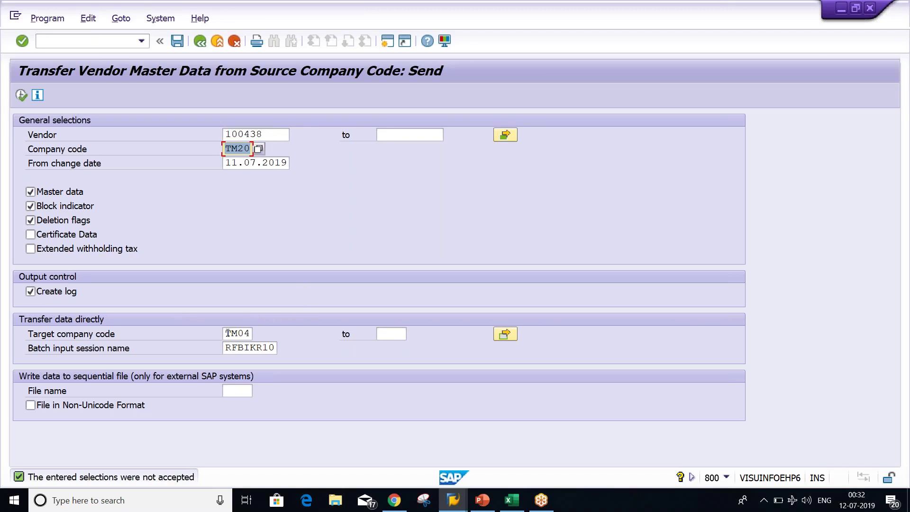
- Copy the first vendor number from the transfer selection and open transaction XK03 in a new session
{"action": "left_click_drag", "start_coordinate": [277, 135], "coordinate": [203, 136]}
{"action": "key", "text": "ctrl+c"}
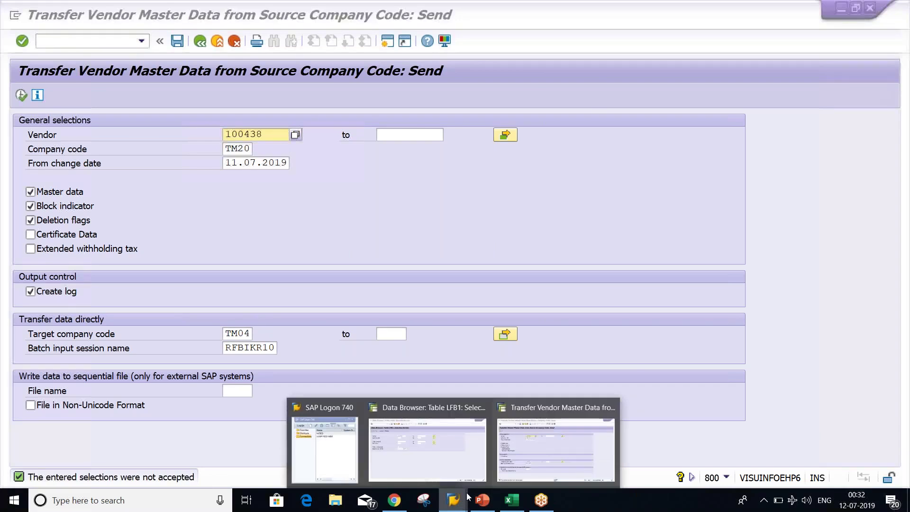
{"action": "left_click", "coordinate": [391, 42]}
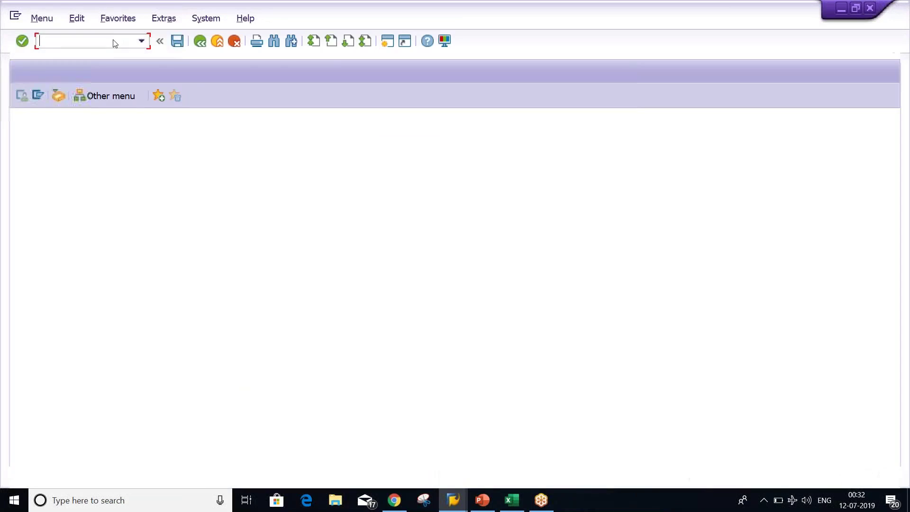
{"action": "type", "text": "XK03"}
{"action": "key", "text": "Return"}
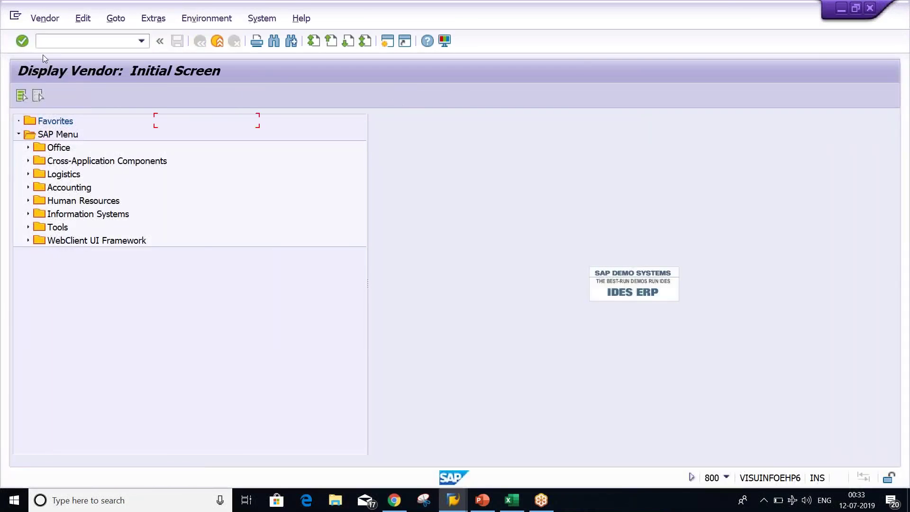
- Check whether the copied vendor exists in company code TM04 by requesting its address data
{"action": "type", "text": "100438"}
{"action": "key", "text": "Tab"}
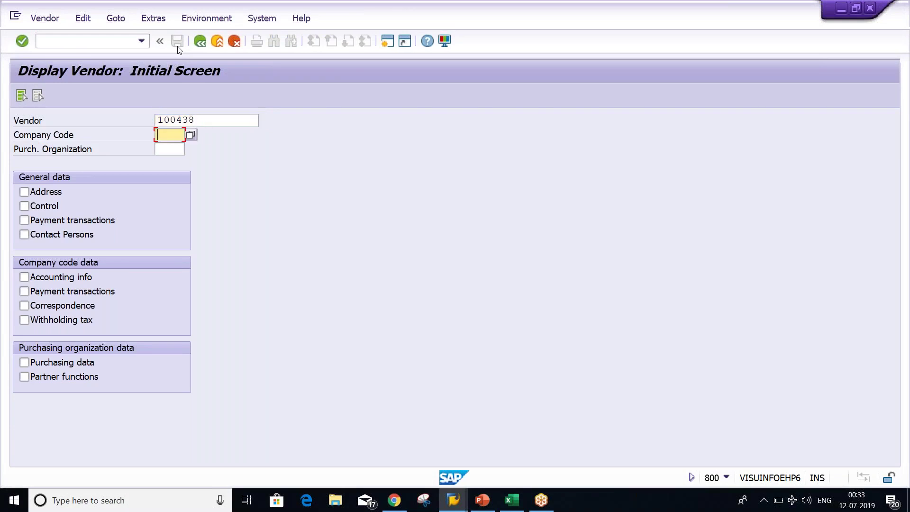
{"action": "type", "text": "TM04"}
{"action": "left_click", "coordinate": [48, 190]}
{"action": "key", "text": "Return"}
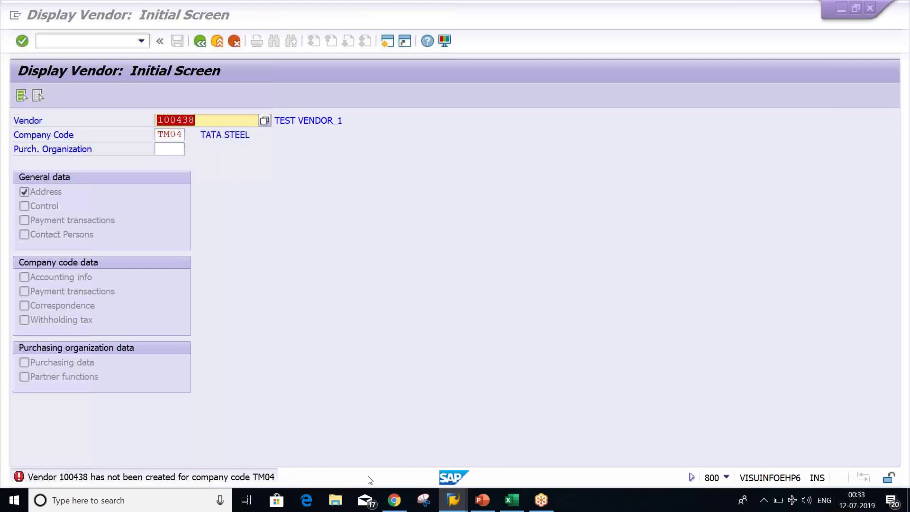
- Execute the vendor master transfer in FK15 and open the batch input session overview with /NSM35
{"action": "key", "text": "alt+Tab"}
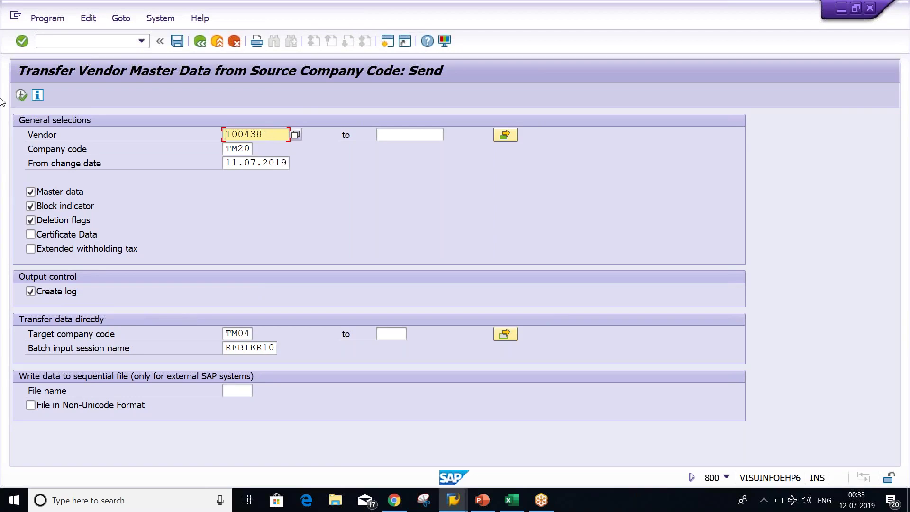
{"action": "left_click", "coordinate": [20, 96]}
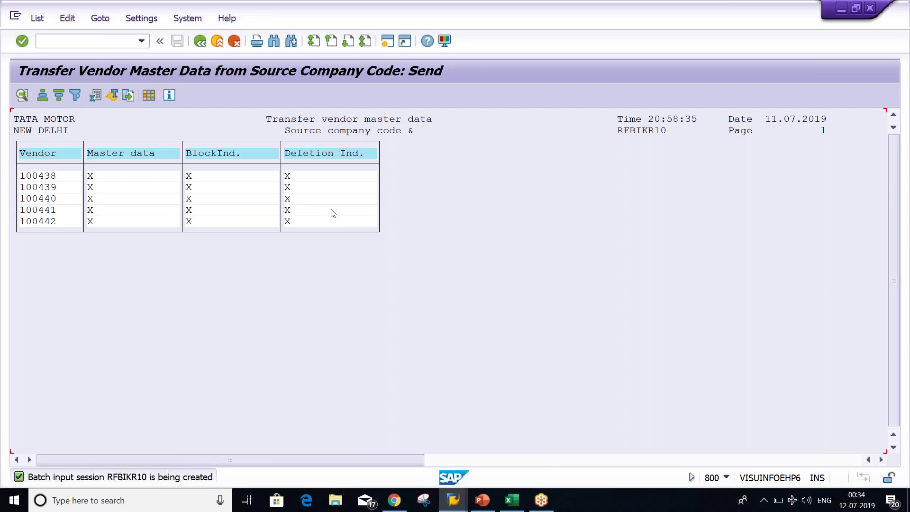
{"action": "left_click", "coordinate": [101, 41]}
{"action": "type", "text": "/NSM35"}
{"action": "key", "text": "Return"}
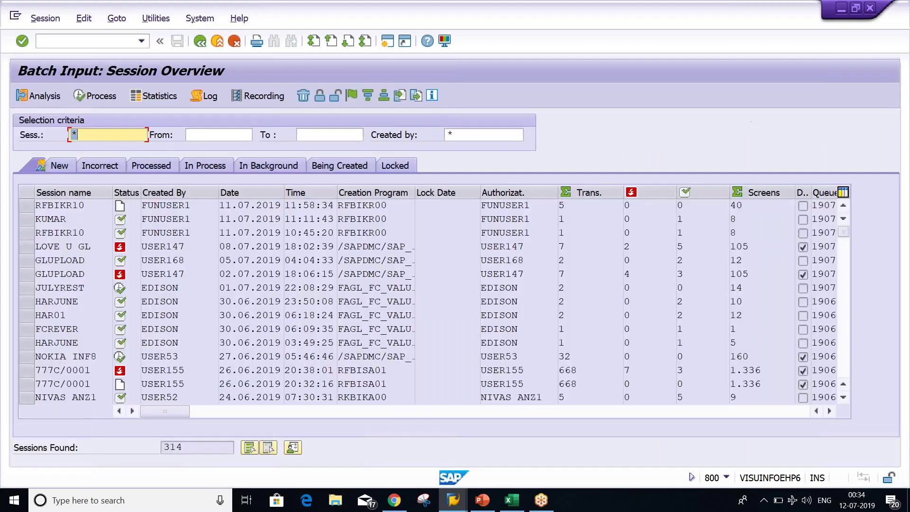
- Select the newest RFBIKR10 session and start processing it in Process/foreground mode
{"action": "left_click", "coordinate": [24, 203]}
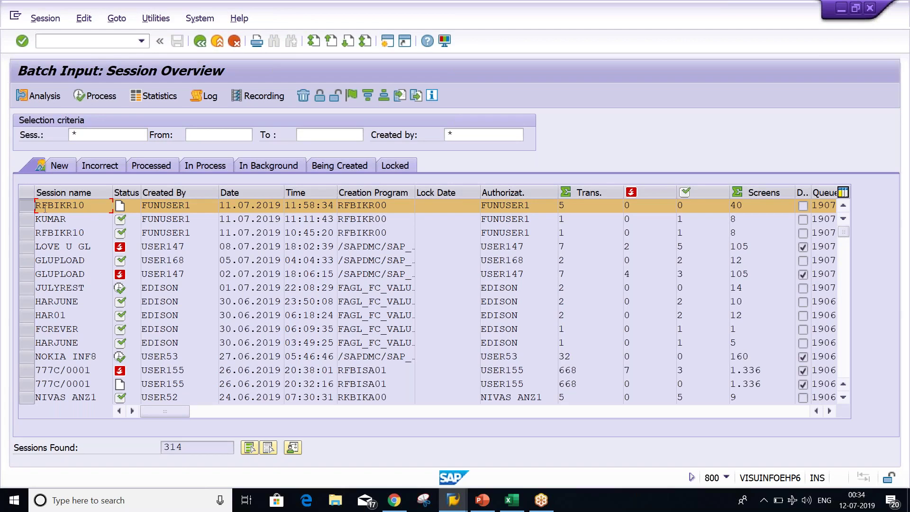
{"action": "left_click", "coordinate": [102, 96]}
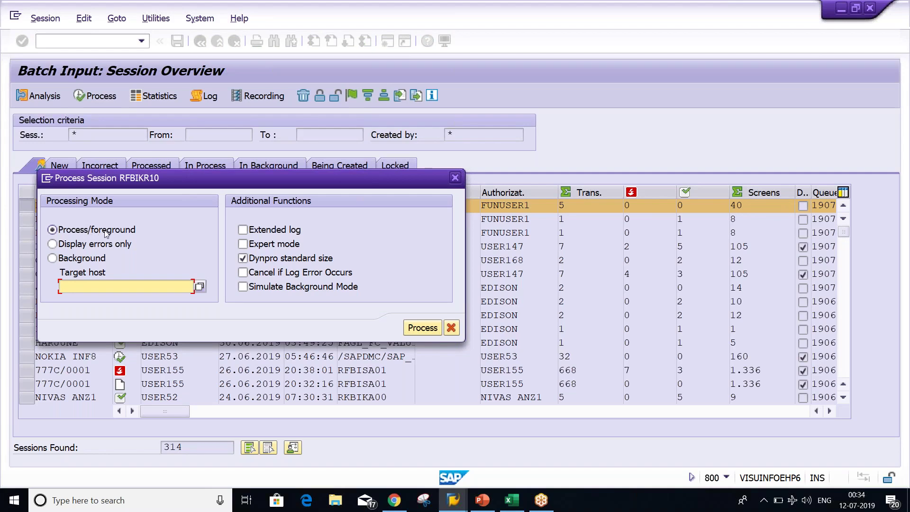
{"action": "left_click", "coordinate": [83, 261]}
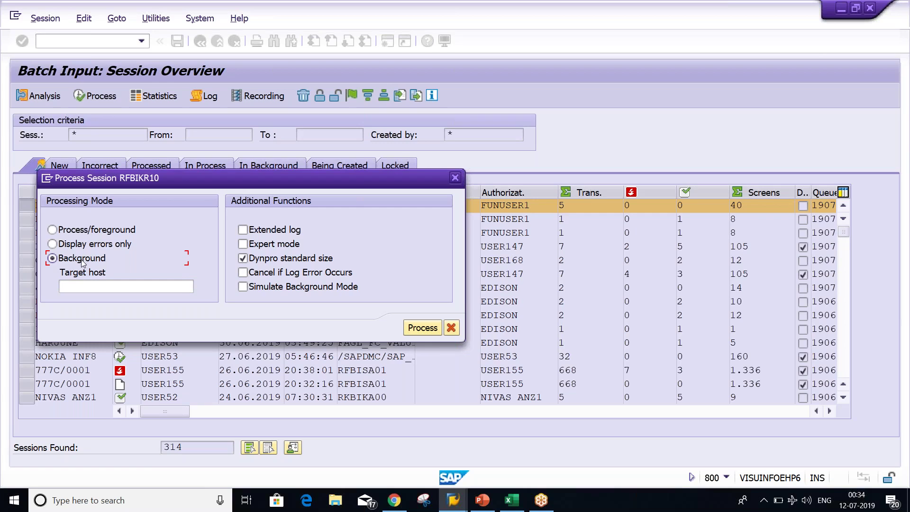
{"action": "left_click", "coordinate": [53, 230]}
{"action": "left_click", "coordinate": [416, 330]}
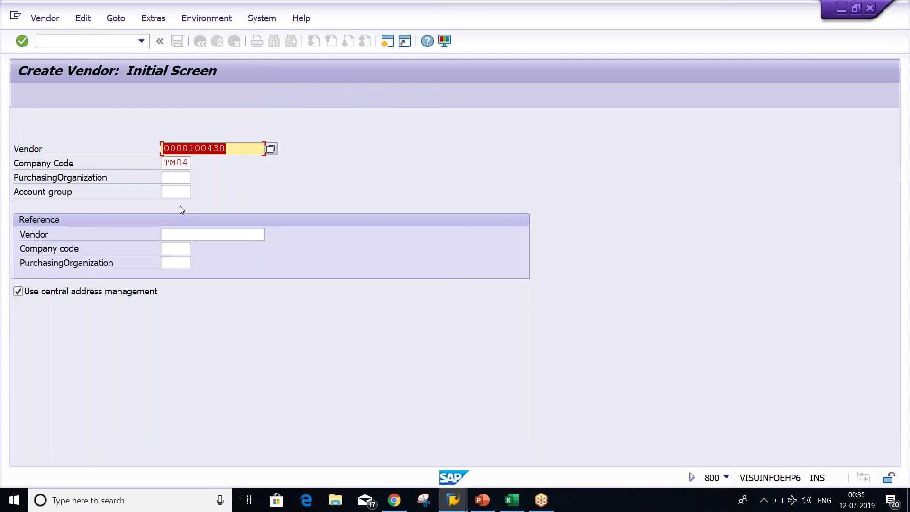
- Confirm every batch input screen that creates the first vendor in company code TM04, moving the OK-Code window clear of the data
{"action": "key", "text": "Return"}
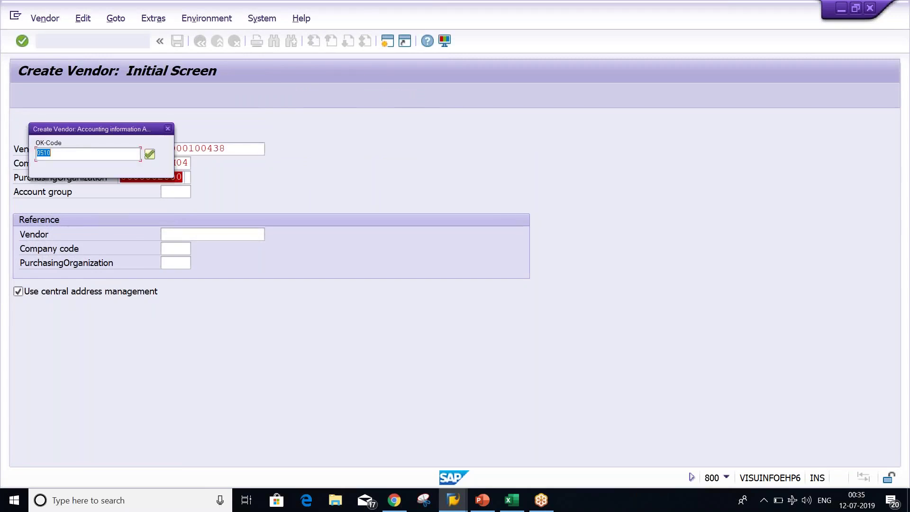
{"action": "key", "text": "Return"}
{"action": "left_click_drag", "start_coordinate": [98, 129], "coordinate": [570, 157]}
{"action": "key", "text": "Return"}
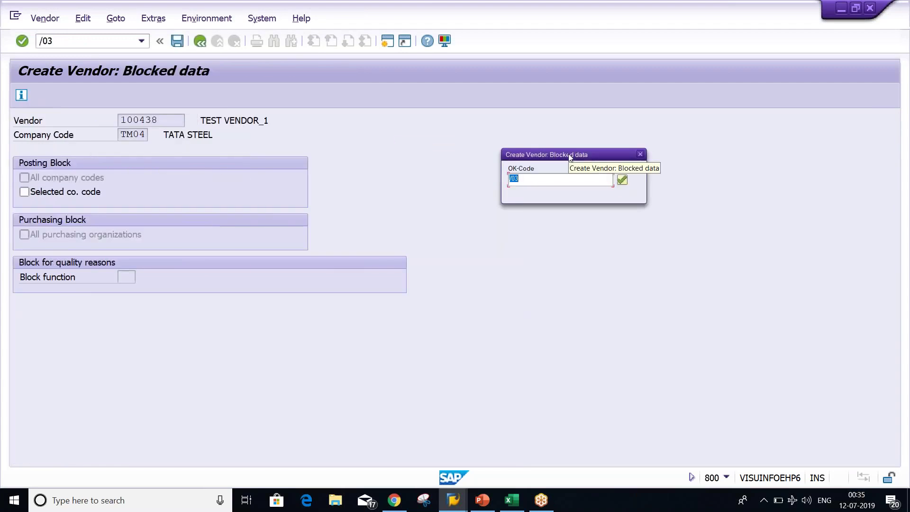
{"action": "key", "text": "Return"}
{"action": "key", "text": "Return"}
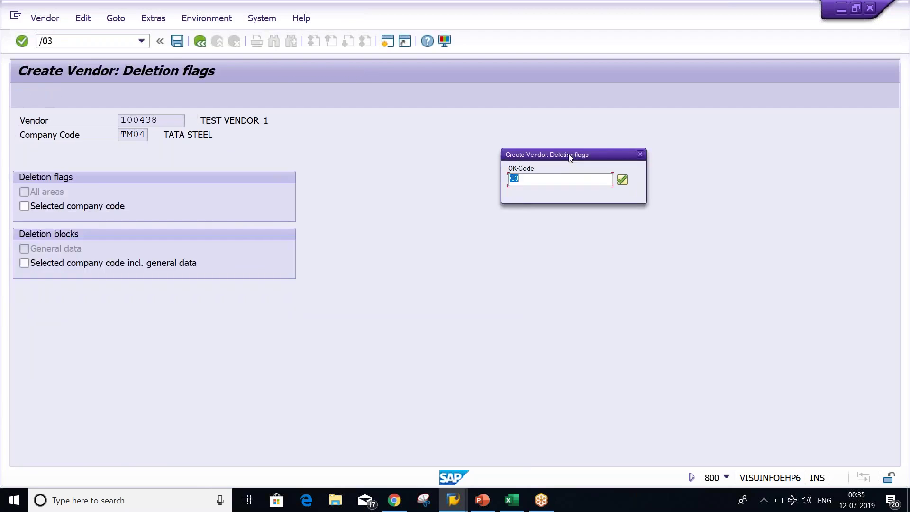
{"action": "key", "text": "Return"}
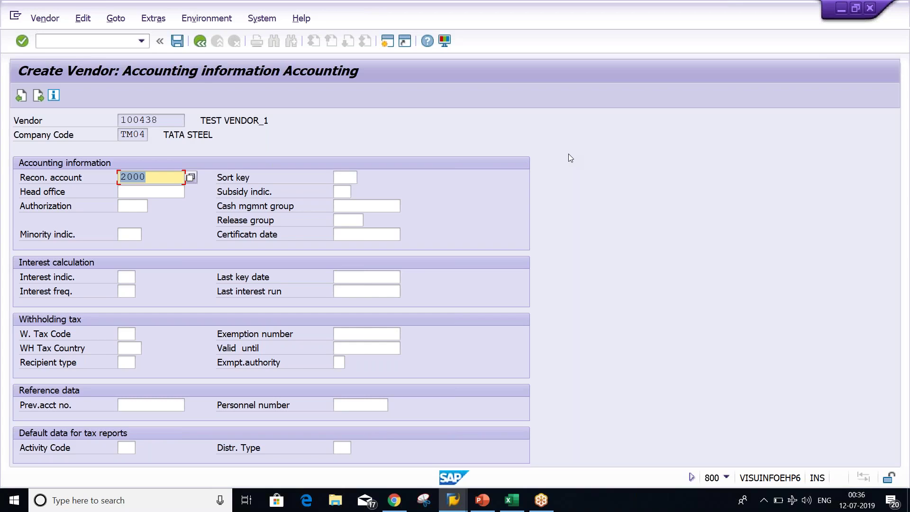
{"action": "key", "text": "Return"}
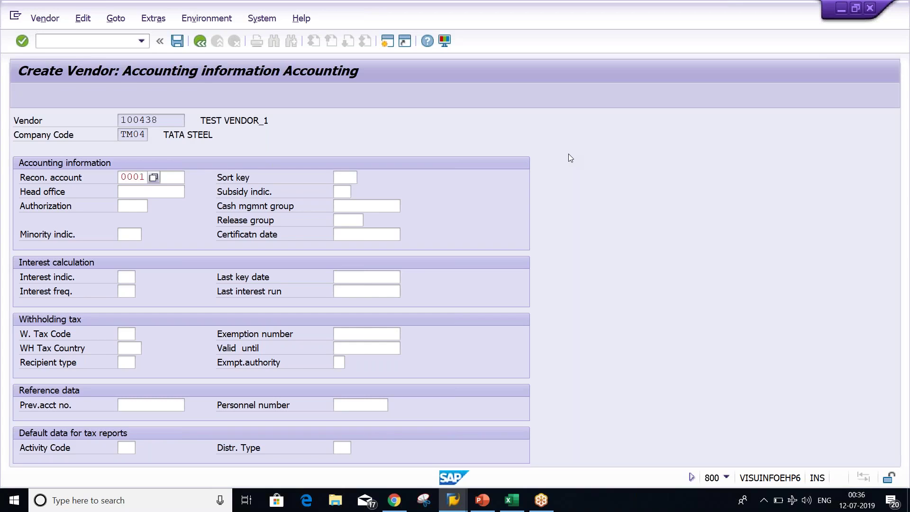
{"action": "key", "text": "Return"}
{"action": "key", "text": "Return"}
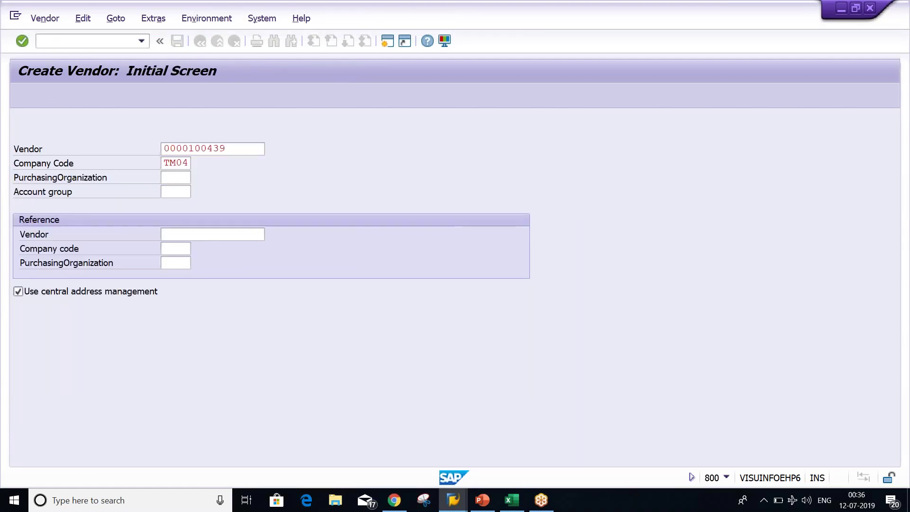
- Confirm the second vendor's initial, blocked data, deletion flags and accounting screens up to its payment transactions screen
{"action": "key", "text": "Return"}
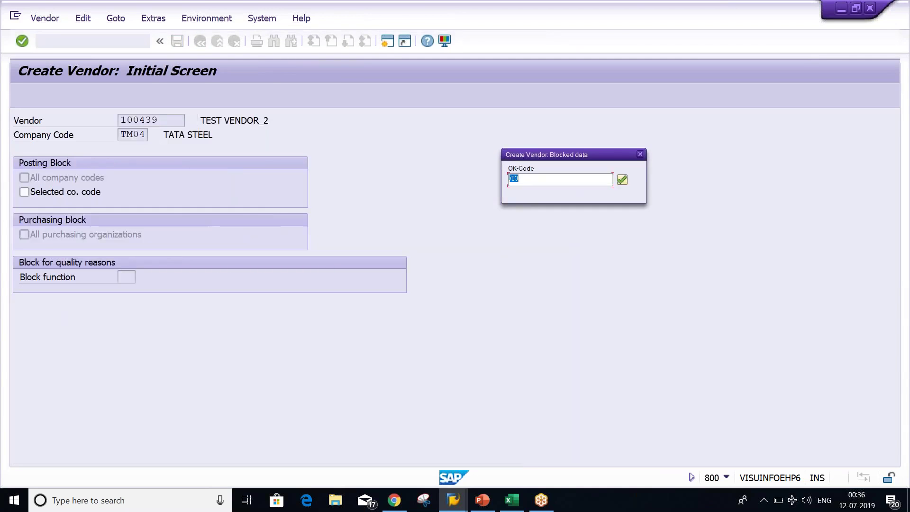
{"action": "key", "text": "Return"}
{"action": "key", "text": "Return"}
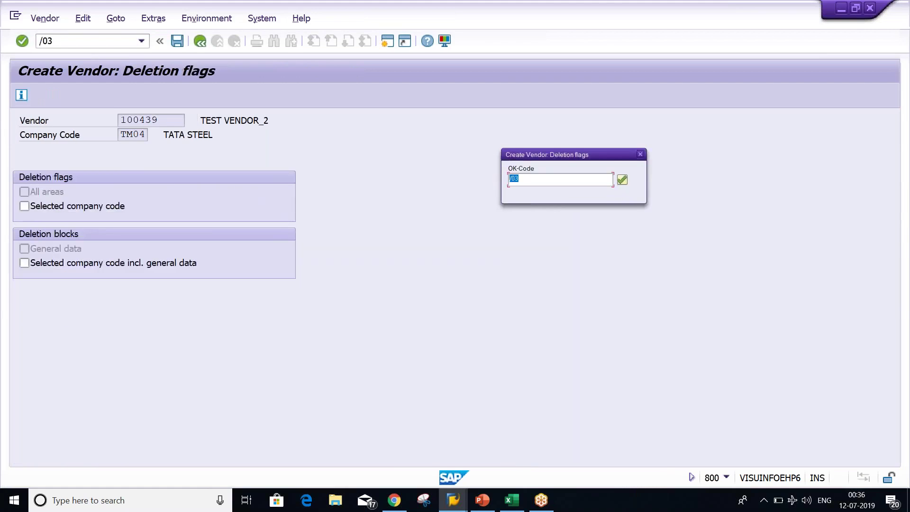
{"action": "key", "text": "Return"}
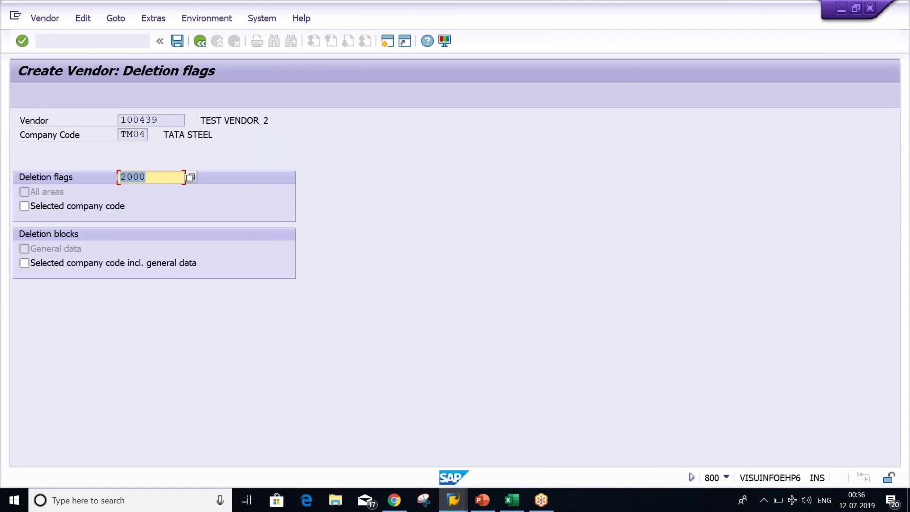
{"action": "key", "text": "Return"}
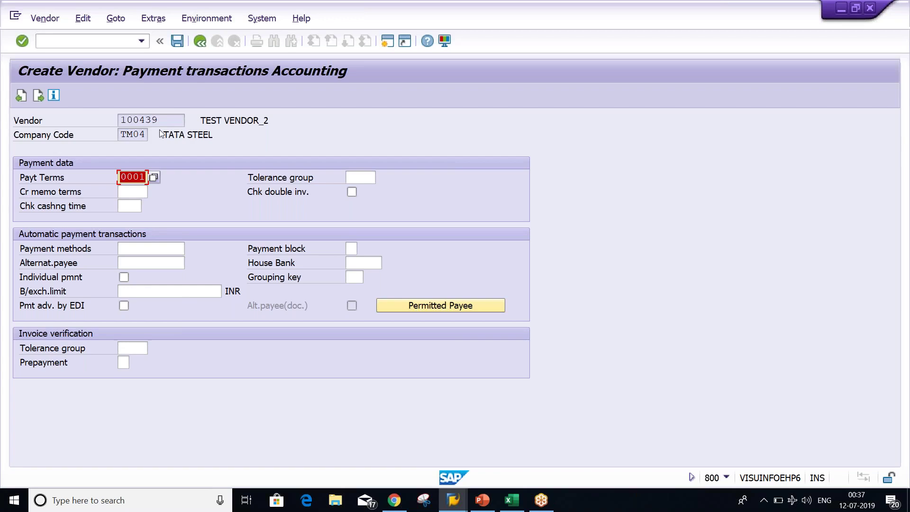
- Skip the second vendor's transaction with /N and run the remaining vendors through to the end of the session
{"action": "left_click_drag", "start_coordinate": [158, 120], "coordinate": [119, 119]}
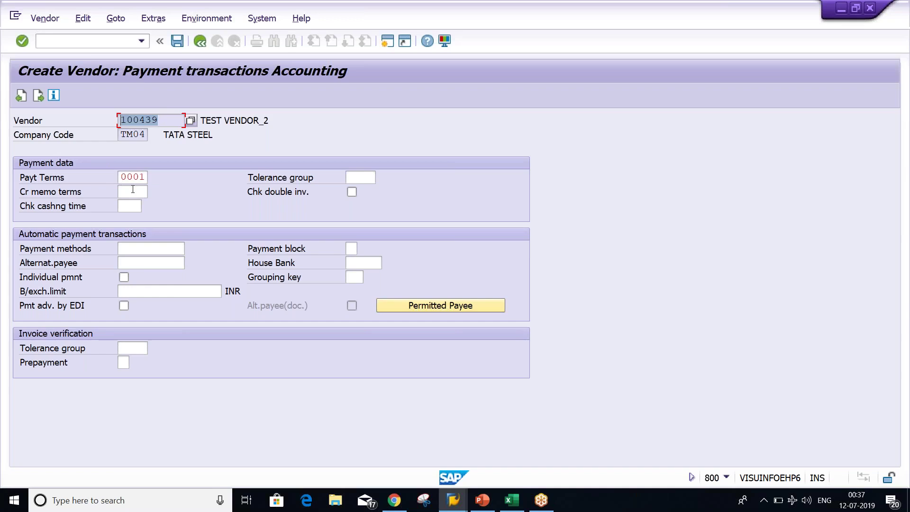
{"action": "left_click", "coordinate": [68, 45]}
{"action": "type", "text": "/N"}
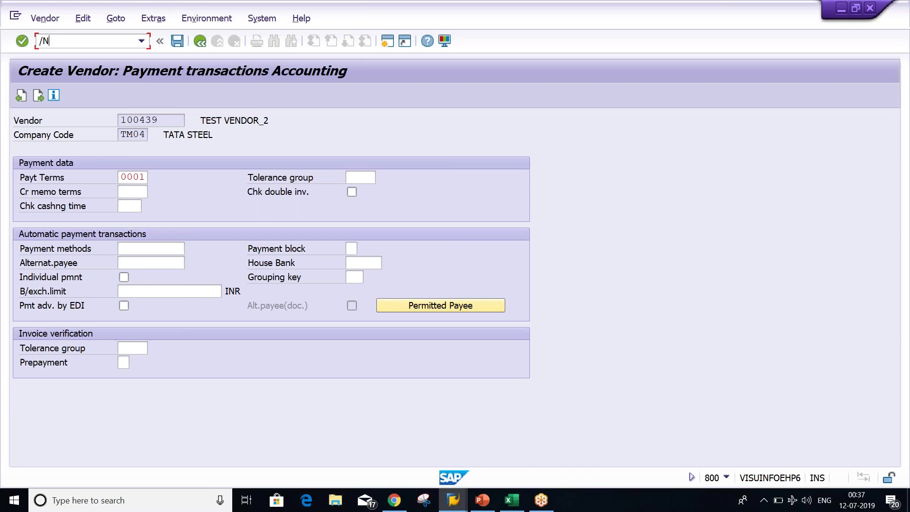
{"action": "left_click_drag", "start_coordinate": [166, 117], "coordinate": [109, 122]}
{"action": "left_click", "coordinate": [172, 121]}
{"action": "key", "text": "ctrl+s"}
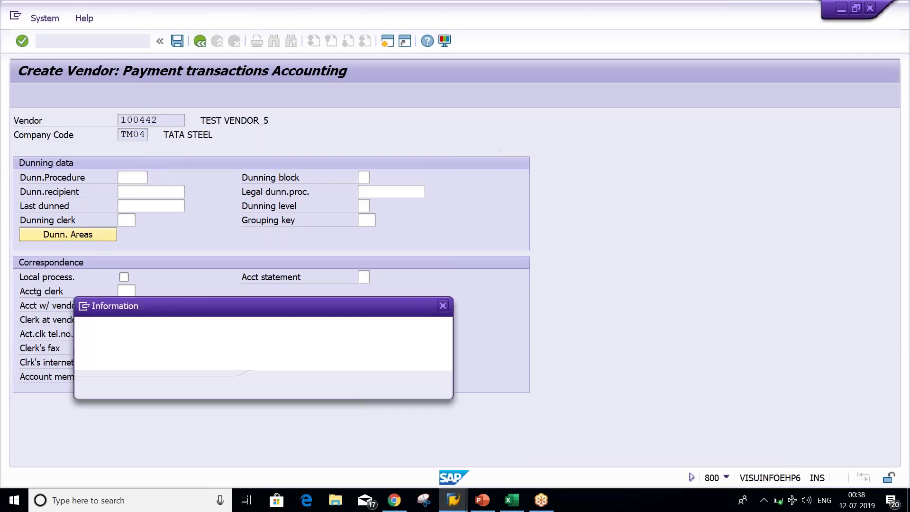
{"action": "key", "text": "Return"}
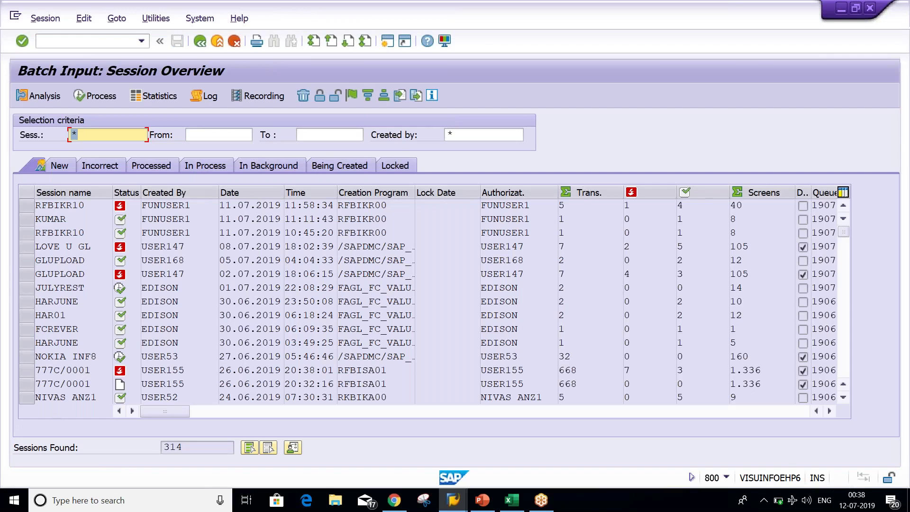
- Analyze the RFBIKR10 session, inspect the screens of its incorrect XK01 transaction and return to the session overview
{"action": "left_click", "coordinate": [23, 207]}
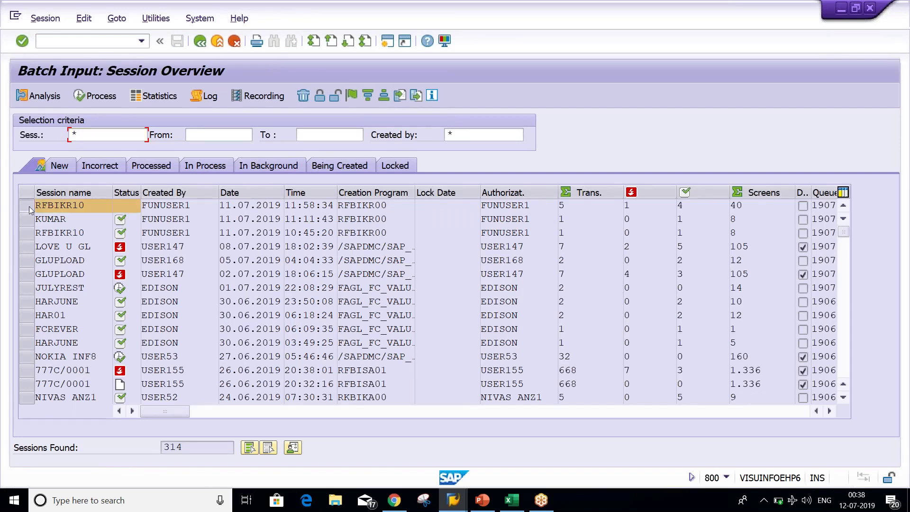
{"action": "left_click", "coordinate": [45, 95]}
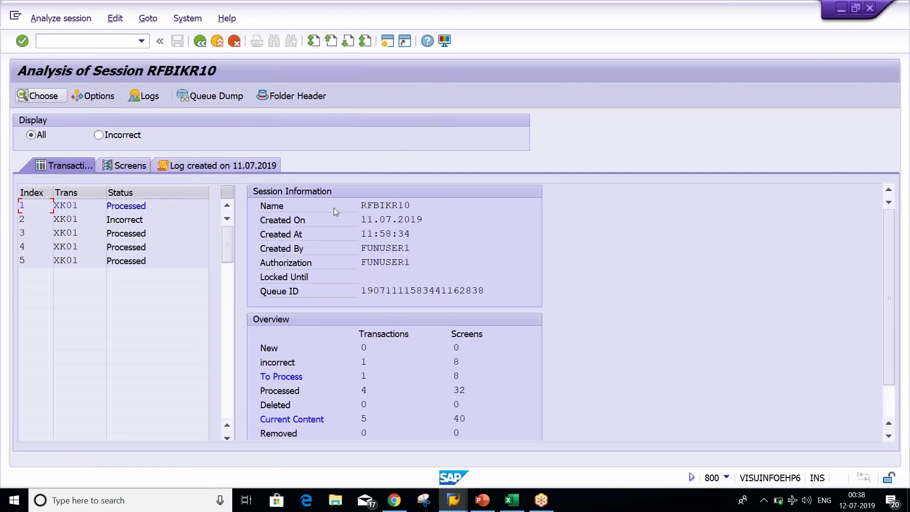
{"action": "left_click", "coordinate": [368, 362]}
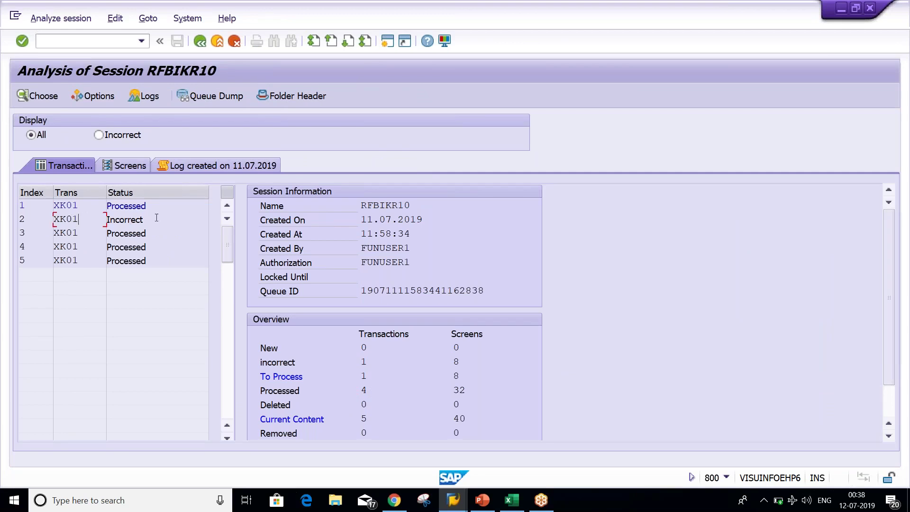
{"action": "double_click", "coordinate": [152, 218]}
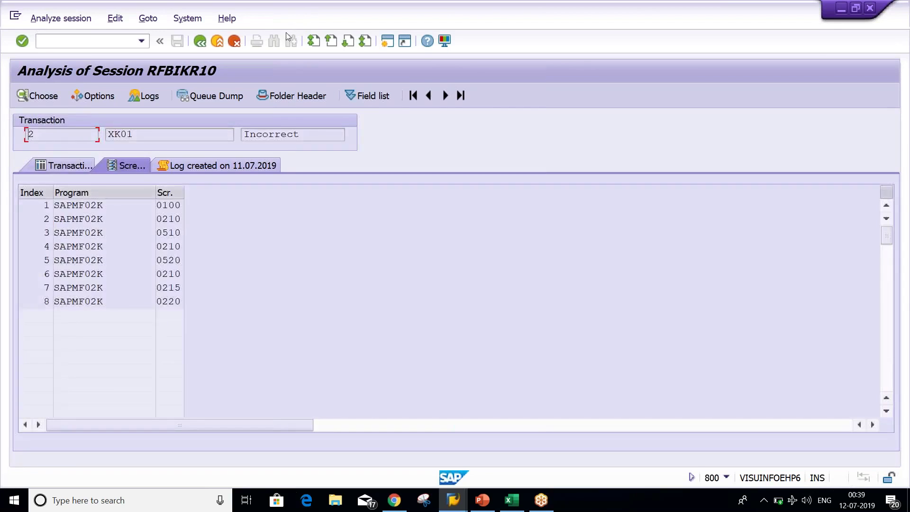
{"action": "left_click", "coordinate": [199, 42]}
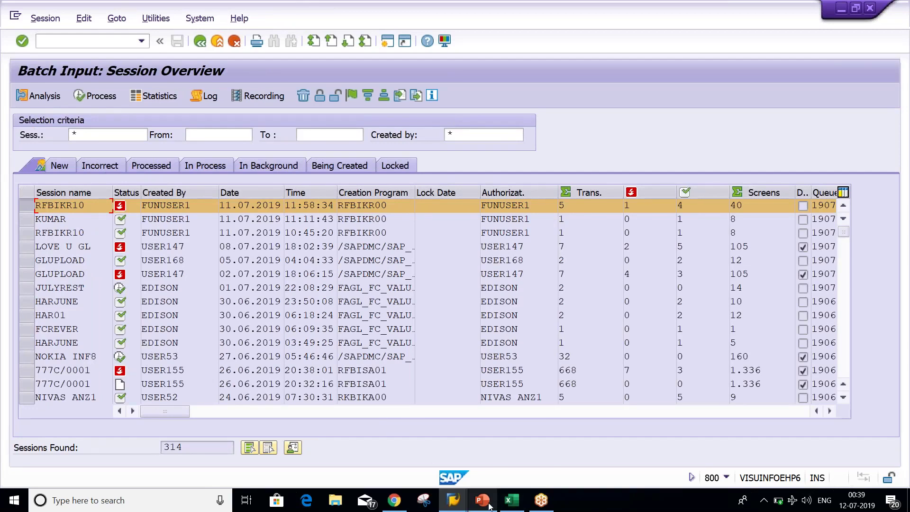
- Copy the vendor numbers in Excel, switch to the LFB1 data browser in SAP and display the table entries
{"action": "left_click", "coordinate": [519, 503]}
{"action": "key", "text": "ctrl+c"}
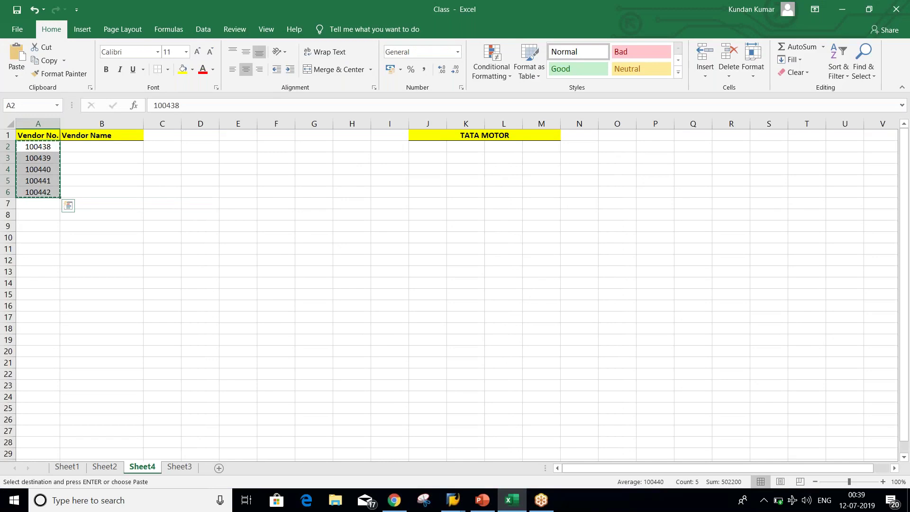
{"action": "key", "text": "alt+Tab"}
{"action": "key", "text": "alt+Tab"}
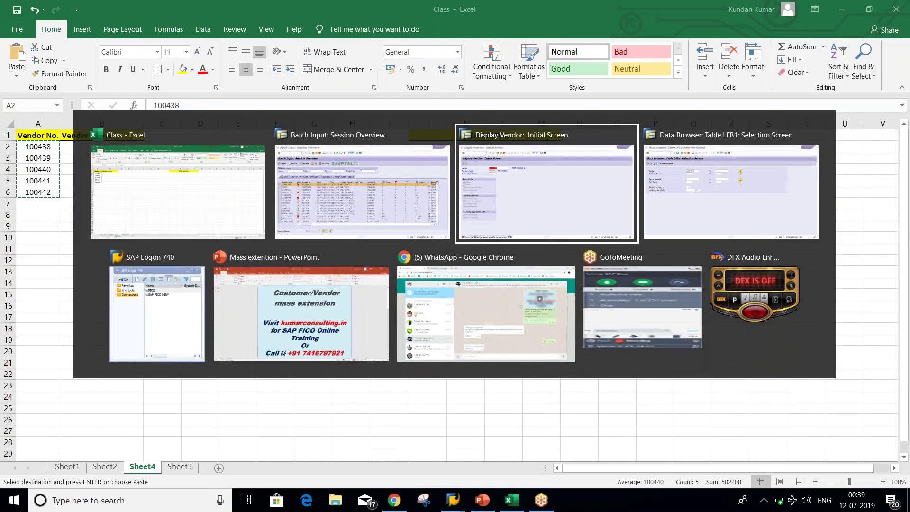
{"action": "key", "text": "alt+Tab"}
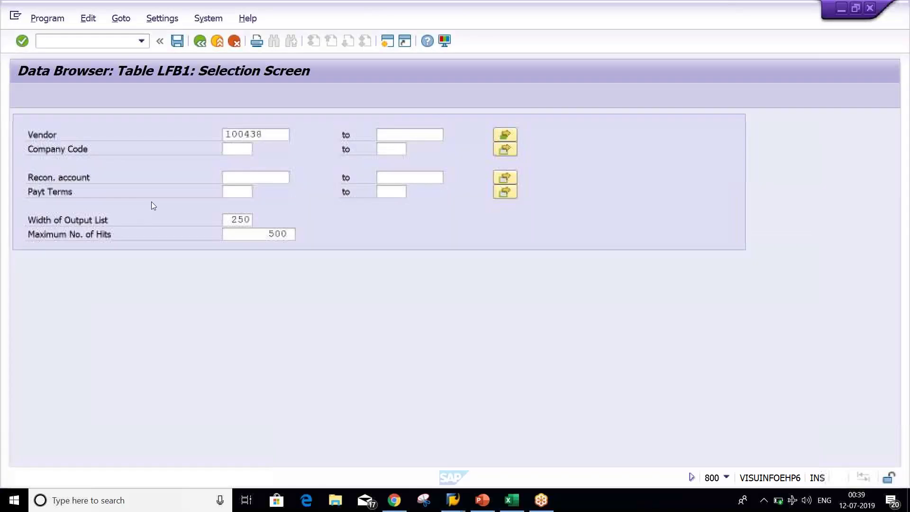
{"action": "left_click", "coordinate": [21, 96]}
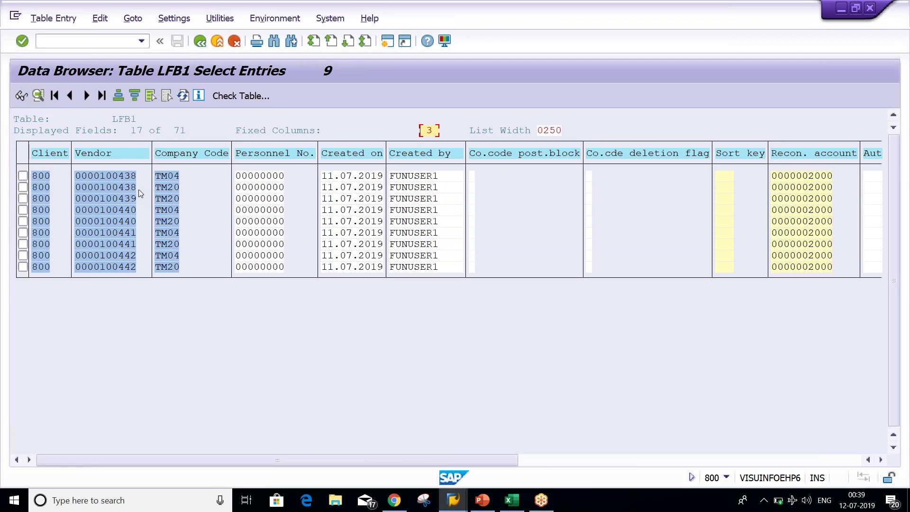
- Check the company code of each listed vendor entry to see which vendors were extended to TM04
{"action": "left_click", "coordinate": [175, 179]}
{"action": "left_click", "coordinate": [175, 186]}
{"action": "left_click", "coordinate": [175, 212]}
{"action": "left_click", "coordinate": [175, 233]}
- Return to the batch input session window and open transaction FK15 there
{"action": "key", "text": "alt+Tab"}
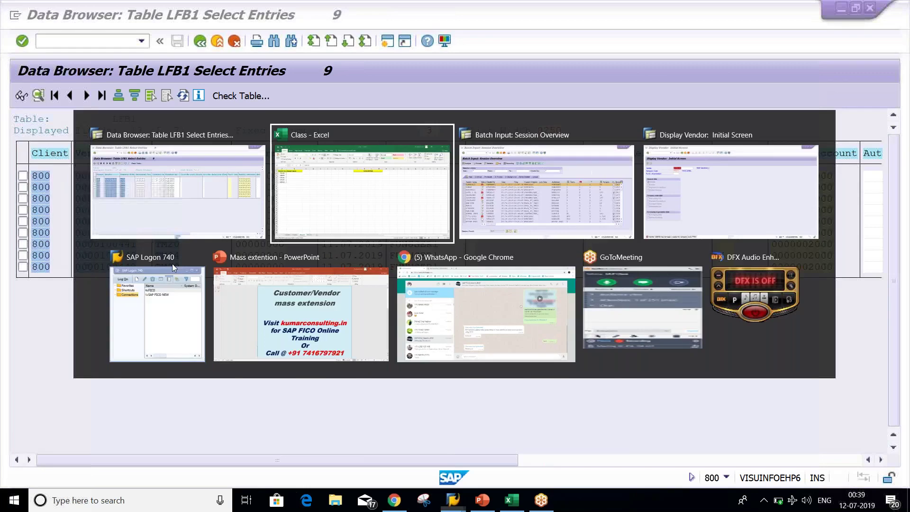
{"action": "key", "text": "alt+Tab"}
{"action": "right_click", "coordinate": [46, 41]}
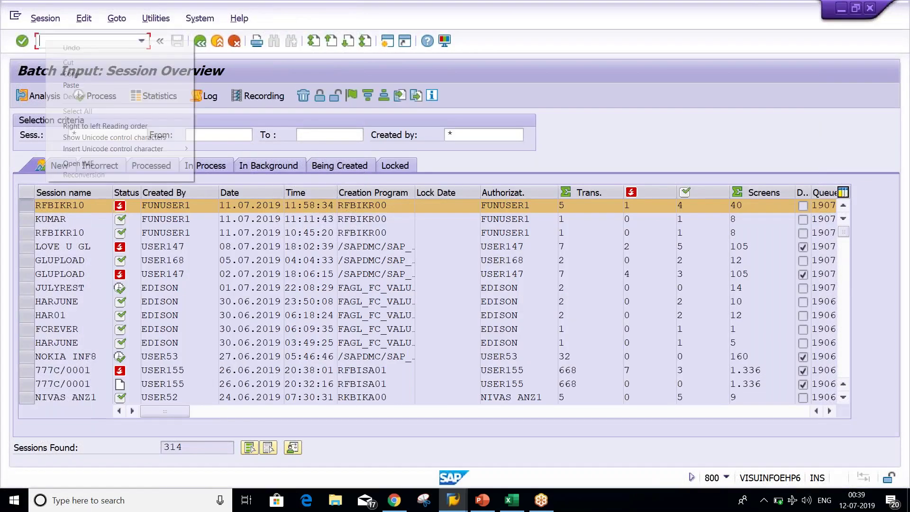
{"action": "left_click", "coordinate": [42, 41]}
{"action": "type", "text": "/N"}
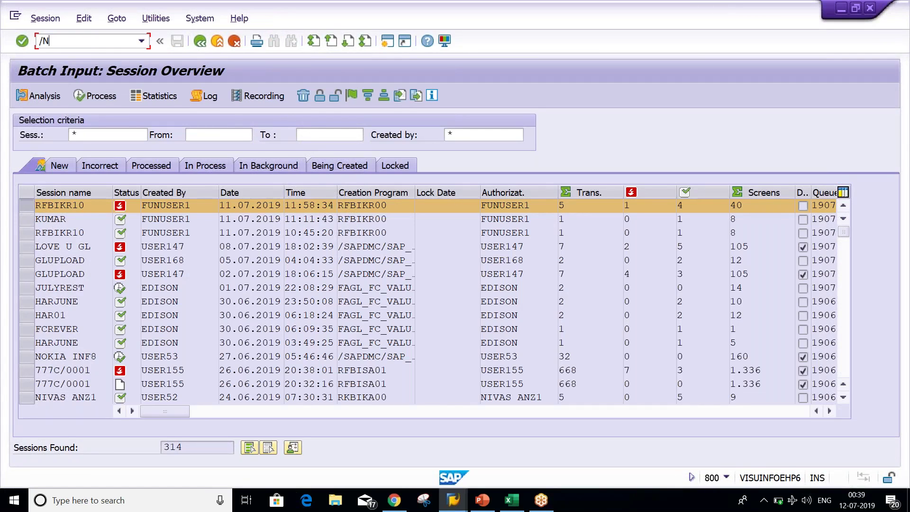
{"action": "type", "text": "FS"}
{"action": "key", "text": "BackSpace"}
{"action": "type", "text": "K154"}
{"action": "key", "text": "Return"}
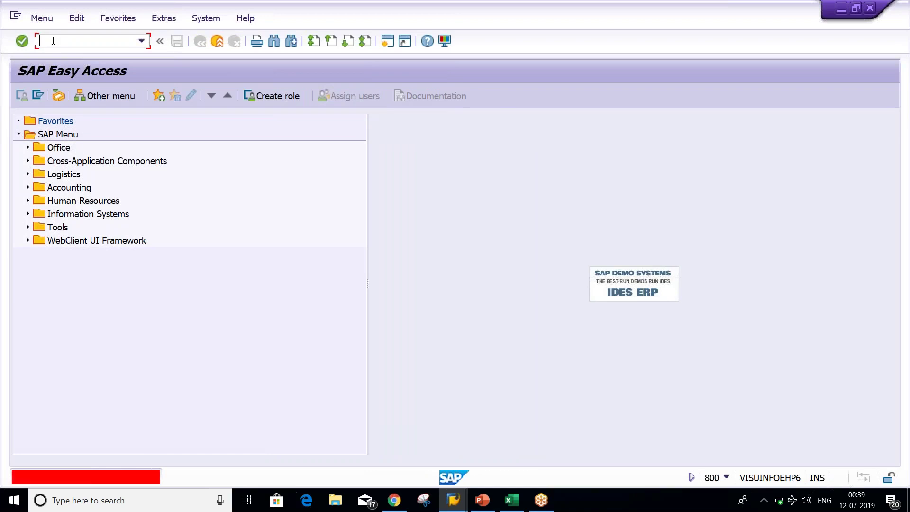
{"action": "type", "text": "FK15"}
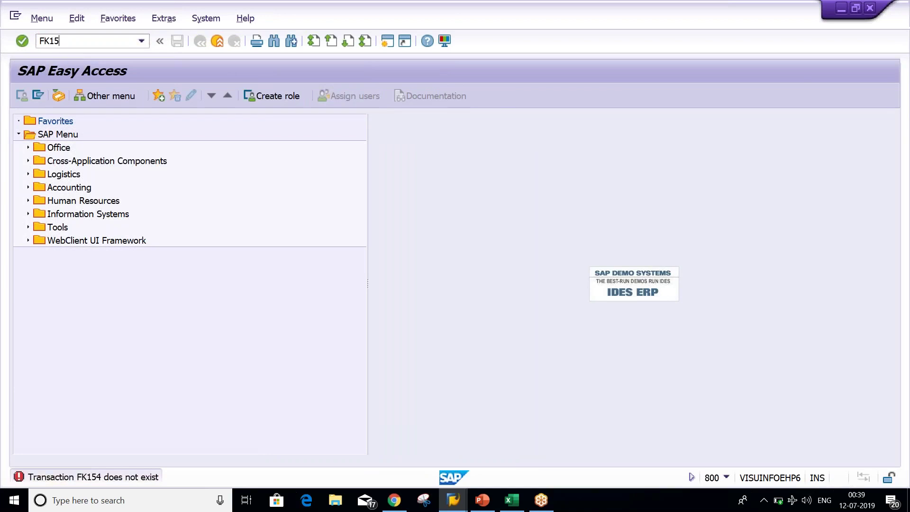
{"action": "key", "text": "Return"}
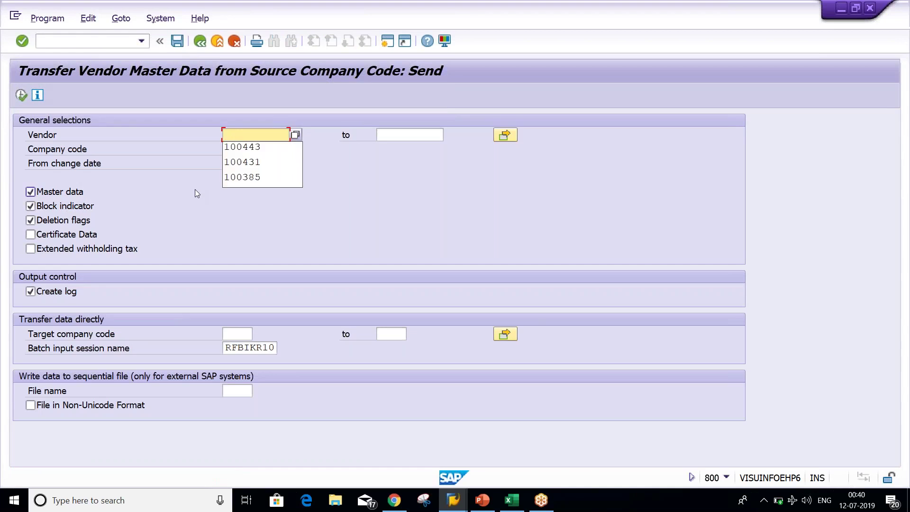
- Check the skipped vendor in the LFB1 list and enter its number as the vendor in the FK15 general selections
{"action": "key", "text": "Down"}
{"action": "key", "text": "Return"}
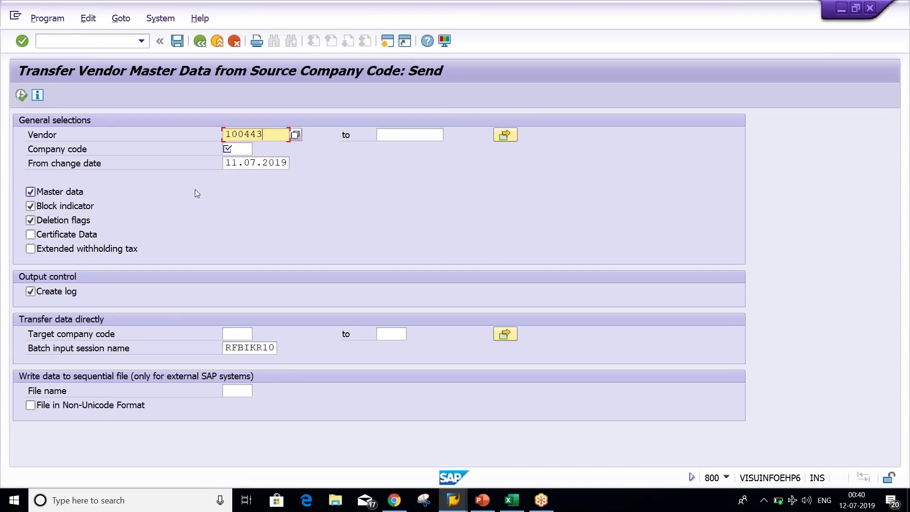
{"action": "key", "text": "BackSpace"}
{"action": "key", "text": "BackSpace"}
{"action": "key", "text": "BackSpace"}
{"action": "key", "text": "Down"}
{"action": "key", "text": "Down"}
{"action": "key", "text": "Down"}
{"action": "key", "text": "Return"}
{"action": "key", "text": "alt+Tab"}
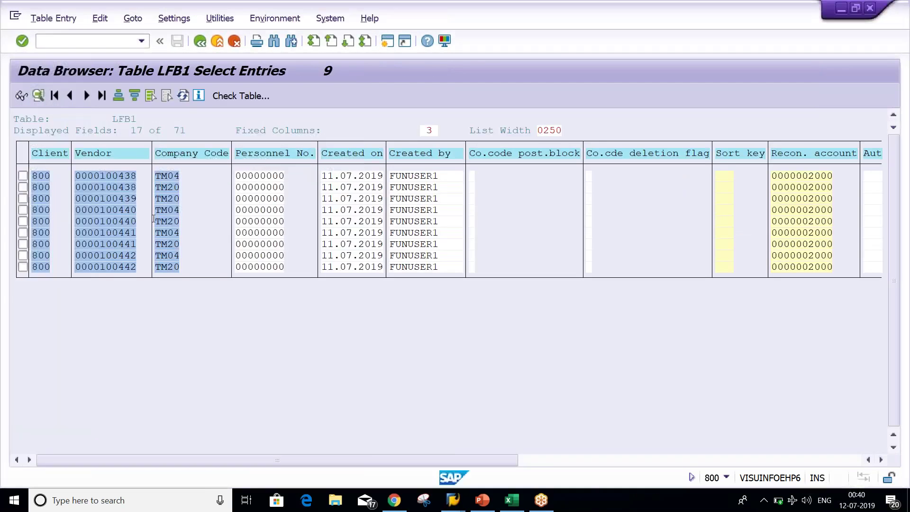
{"action": "key", "text": "alt+Tab"}
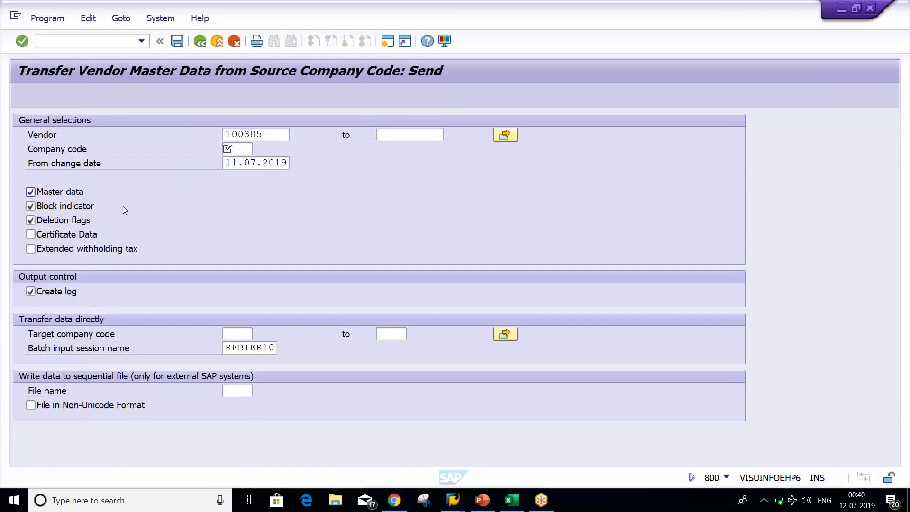
{"action": "key", "text": "BackSpace"}
{"action": "key", "text": "BackSpace"}
{"action": "key", "text": "BackSpace"}
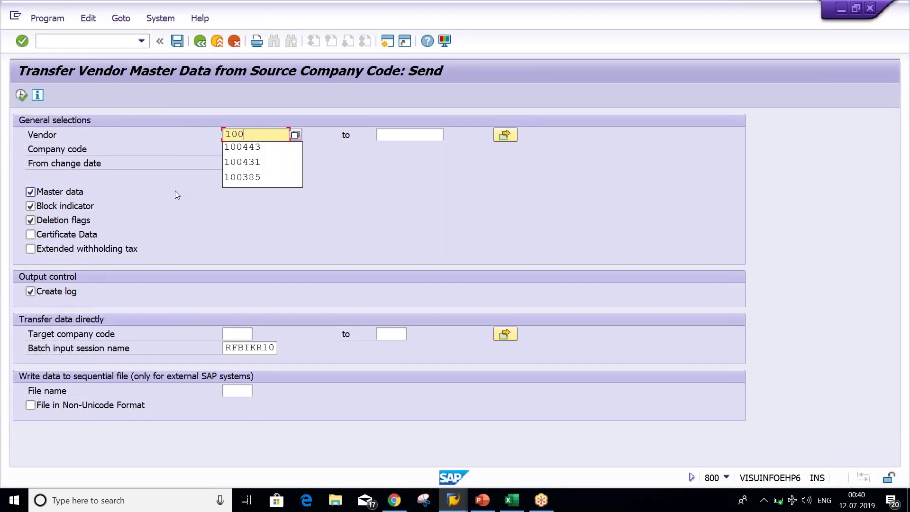
{"action": "type", "text": "439"}
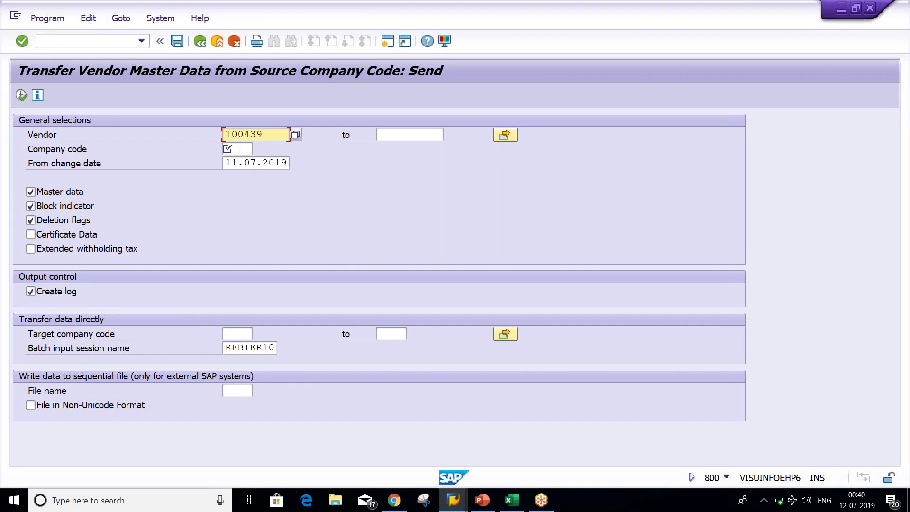
- Set the source company code to TM20 and the target company code to TM04 for the vendor transfer
{"action": "left_click", "coordinate": [239, 150]}
{"action": "type", "text": "TM20"}
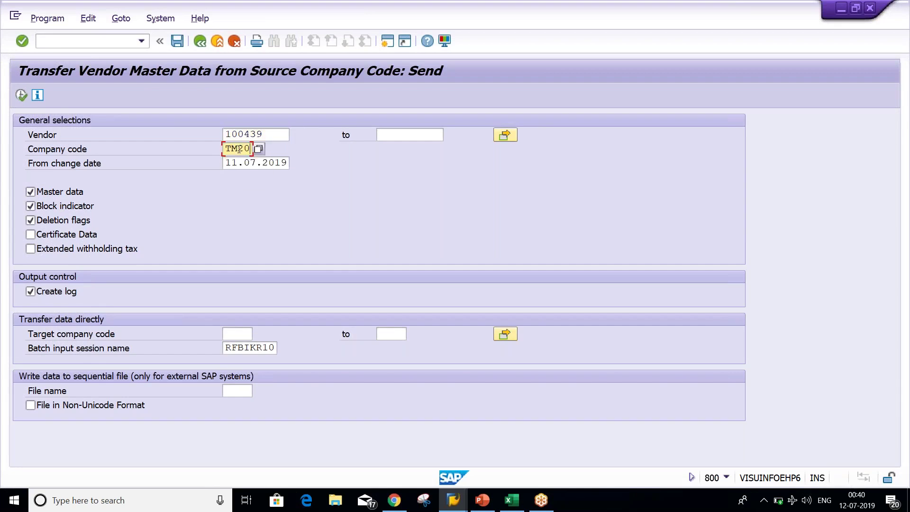
{"action": "left_click", "coordinate": [232, 335]}
{"action": "key", "text": "Down"}
{"action": "key", "text": "Return"}
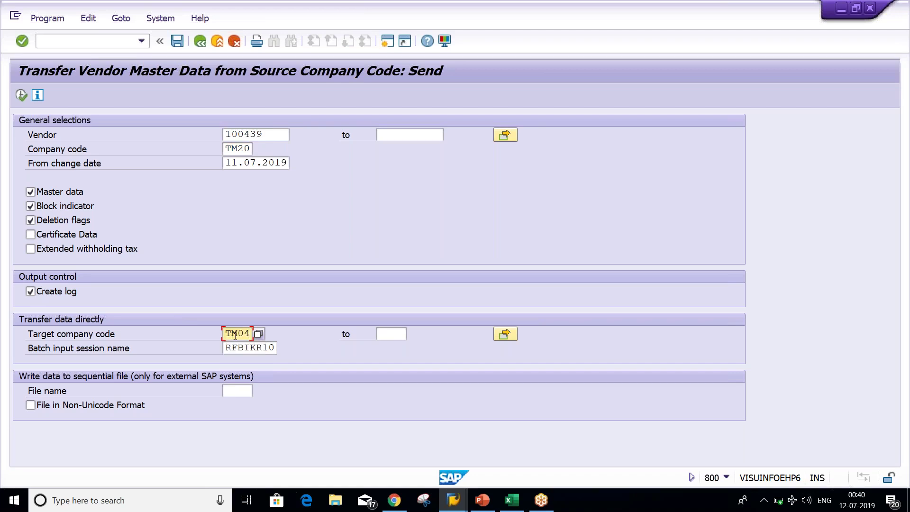
- Name the batch input session RFBIKR11 and execute the vendor master data transfer
{"action": "left_click", "coordinate": [269, 348]}
{"action": "key", "text": "BackSpace"}
{"action": "type", "text": "1"}
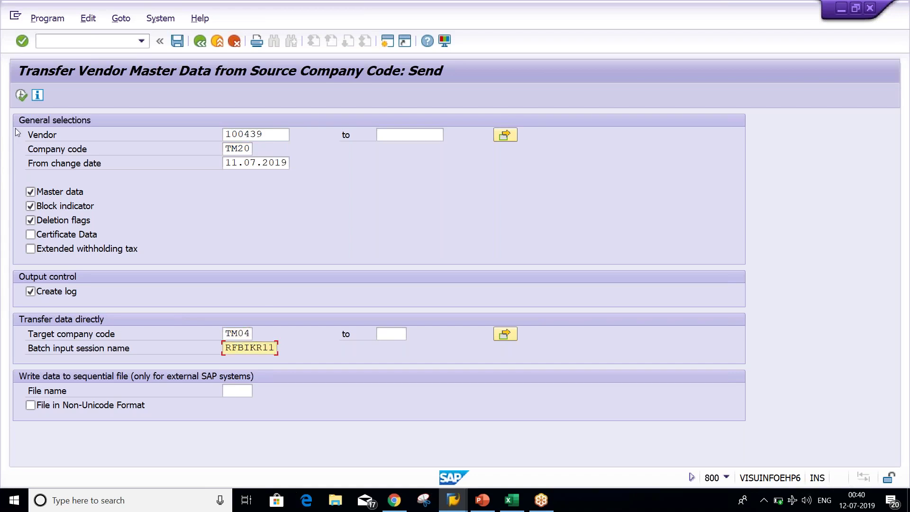
{"action": "left_click", "coordinate": [21, 94]}
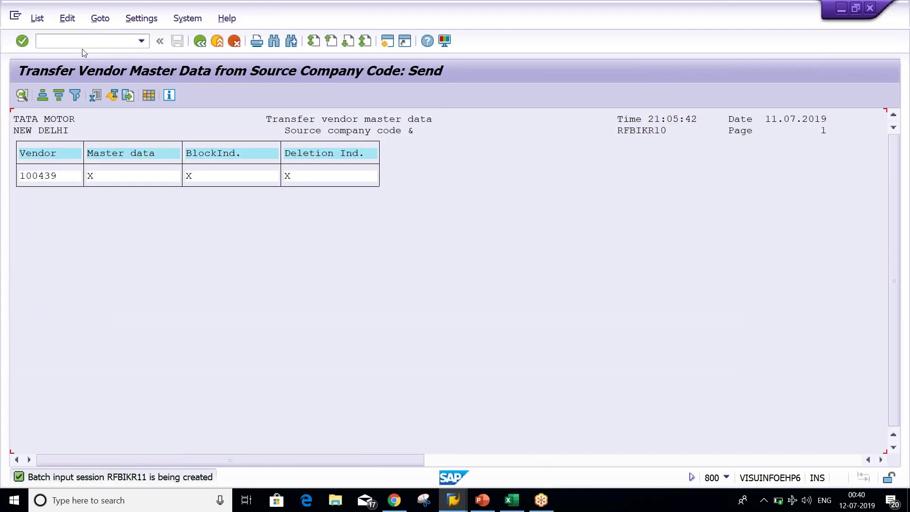
- Open transaction SM35 and process the batch input session RFBIKR11
{"action": "left_click", "coordinate": [66, 40]}
{"action": "type", "text": "/NSM35"}
{"action": "key", "text": "Return"}
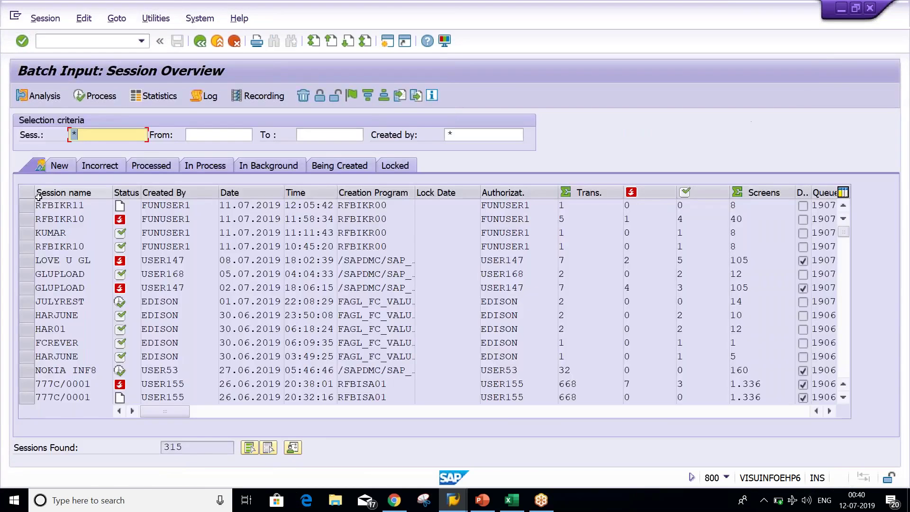
{"action": "left_click", "coordinate": [100, 97]}
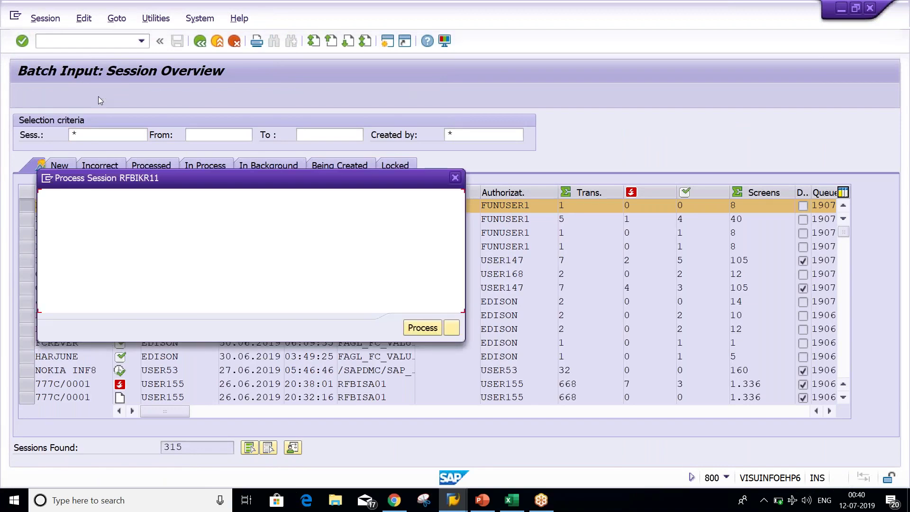
{"action": "key", "text": "Return"}
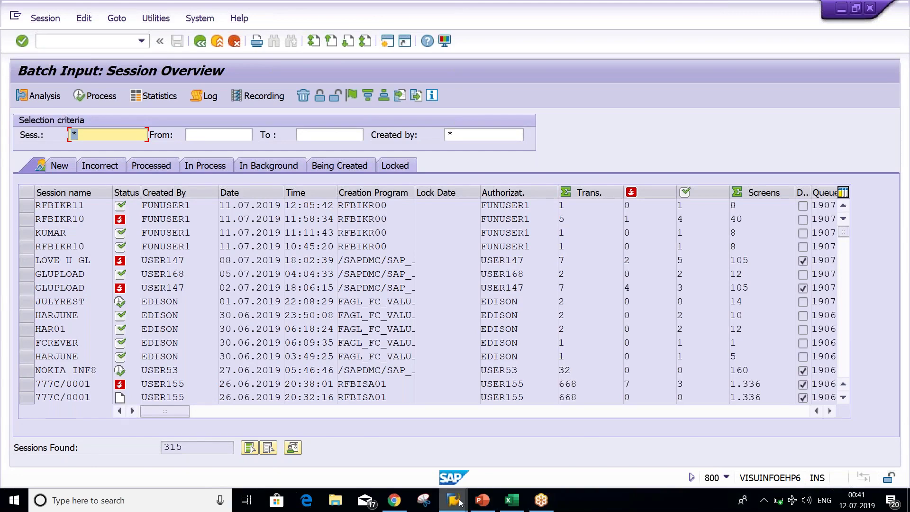
- Switch to the vendor display window and display the address data of TEST VENDOR_1 for company code TM04
{"action": "mouse_move", "coordinate": [459, 501]}
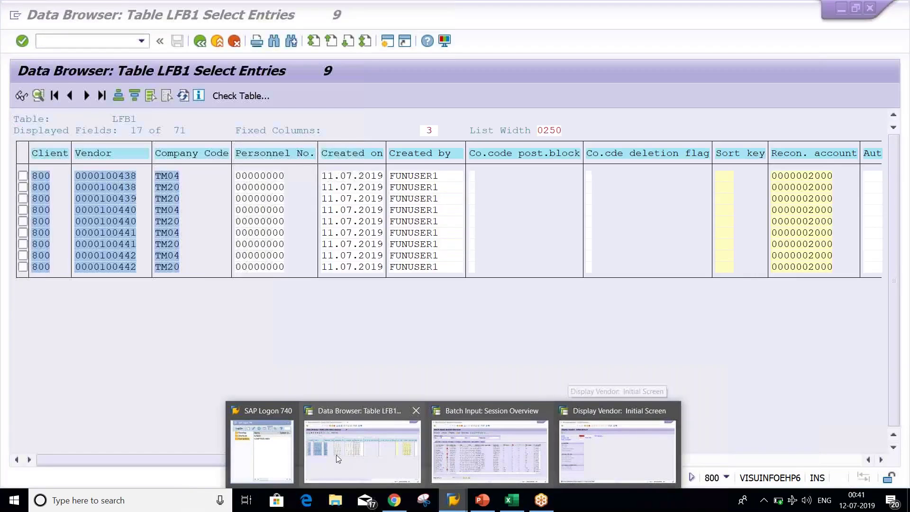
{"action": "left_click", "coordinate": [389, 451]}
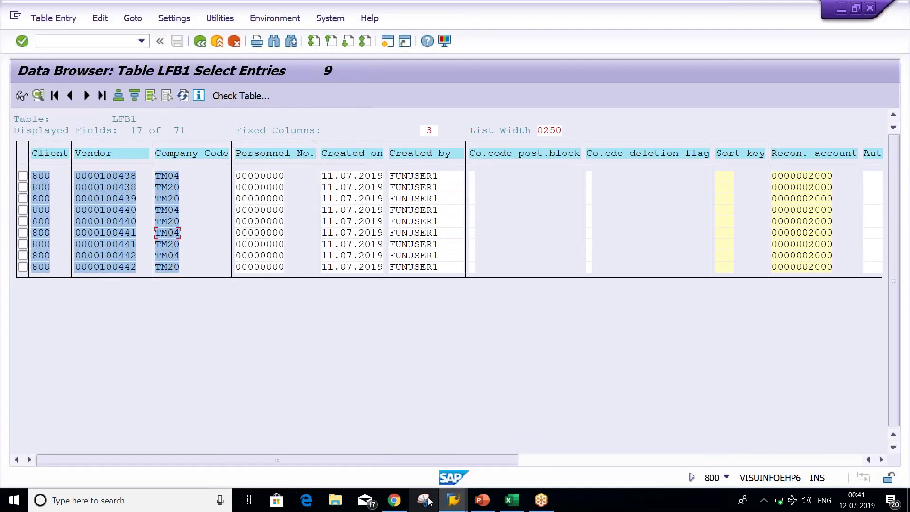
{"action": "mouse_move", "coordinate": [455, 502]}
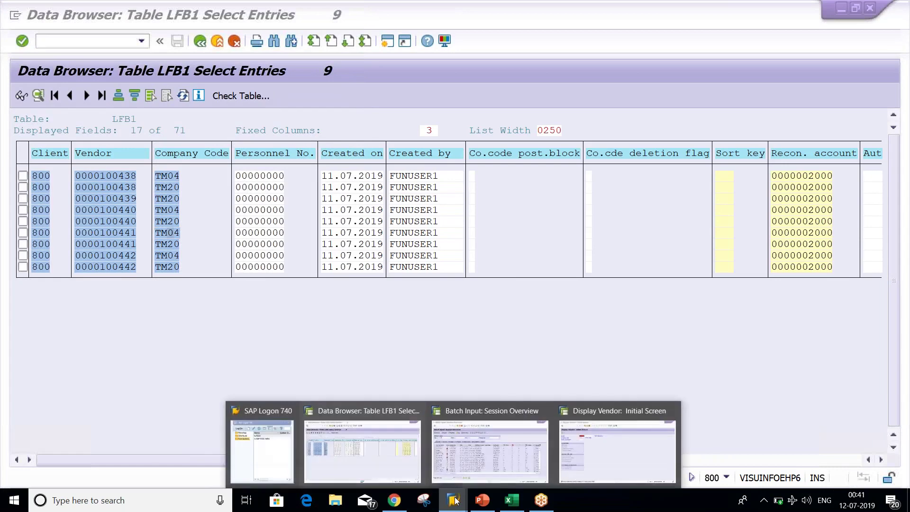
{"action": "left_click", "coordinate": [616, 464]}
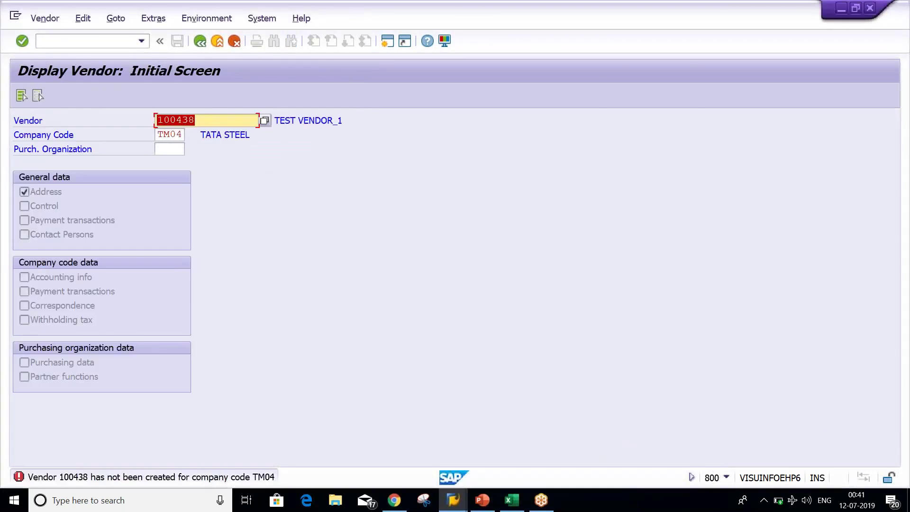
{"action": "key", "text": "Return"}
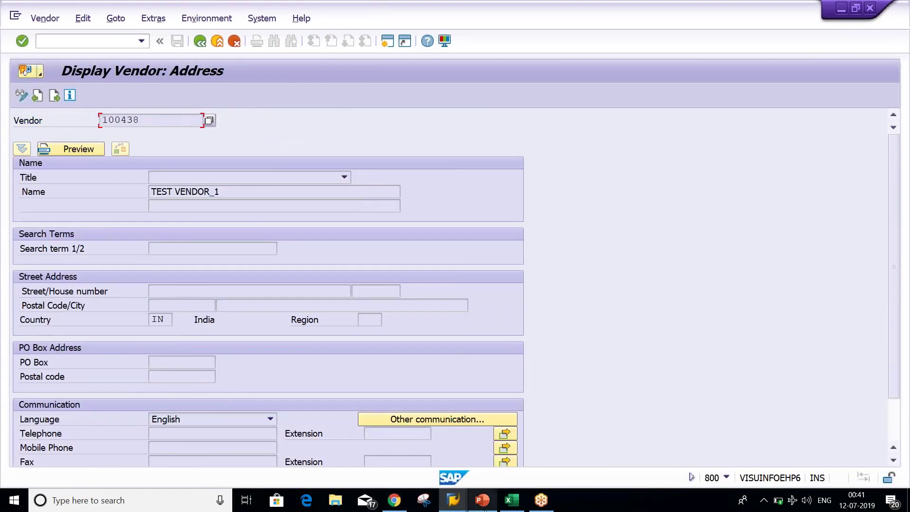
- Rerun the LFB1 selection in the data browser and check the vendors' company codes and reconciliation accounts
{"action": "left_click", "coordinate": [459, 494]}
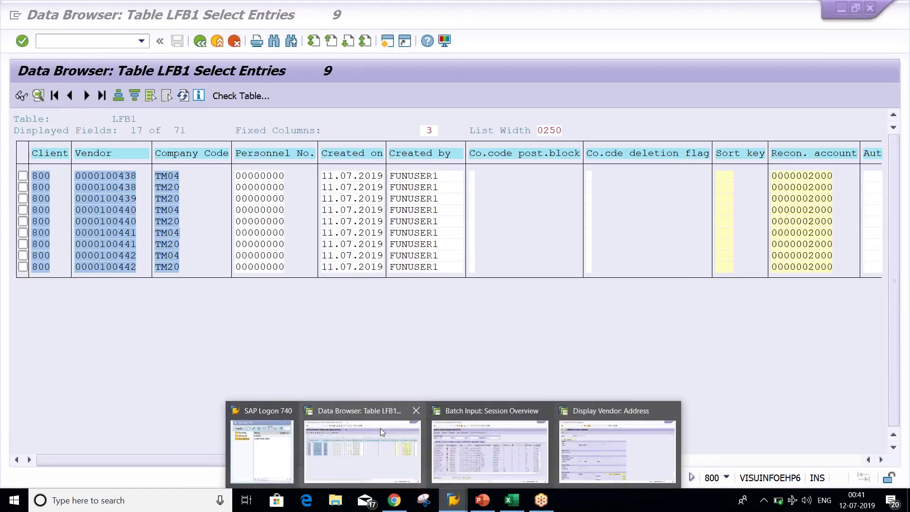
{"action": "left_click", "coordinate": [380, 428]}
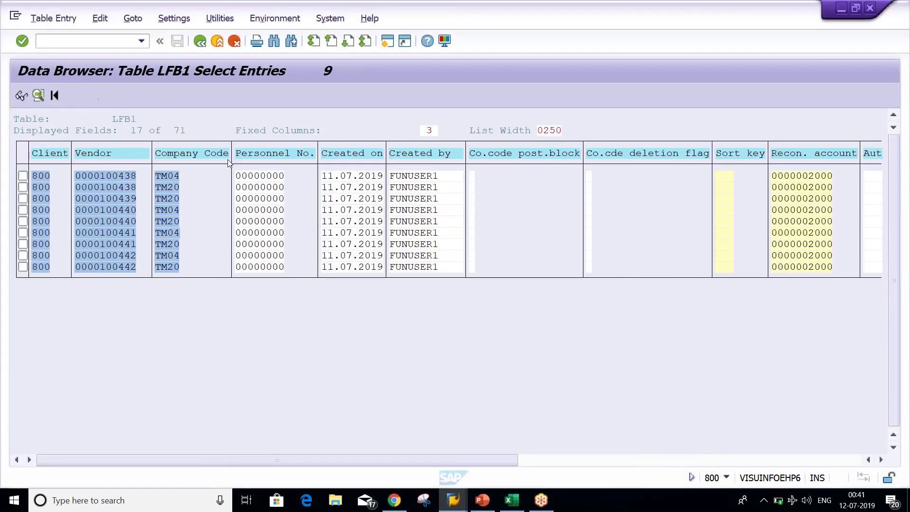
{"action": "left_click", "coordinate": [199, 42]}
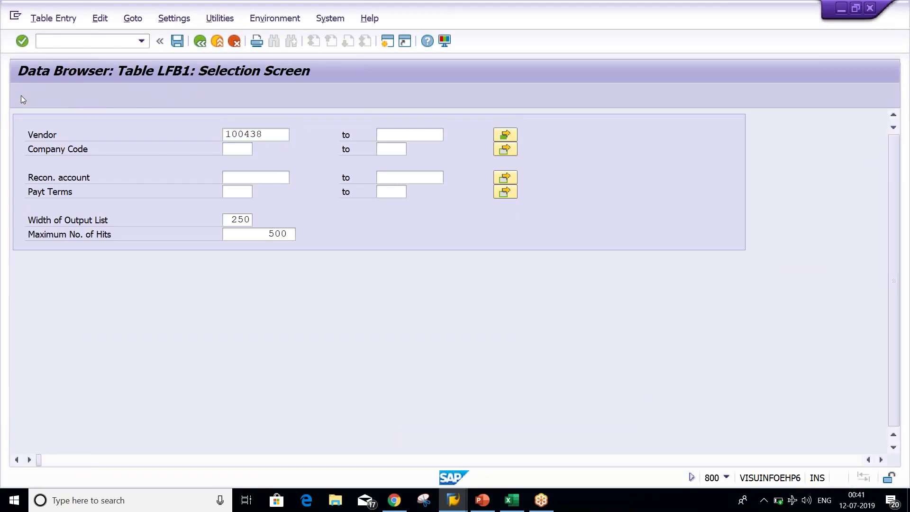
{"action": "left_click", "coordinate": [21, 95]}
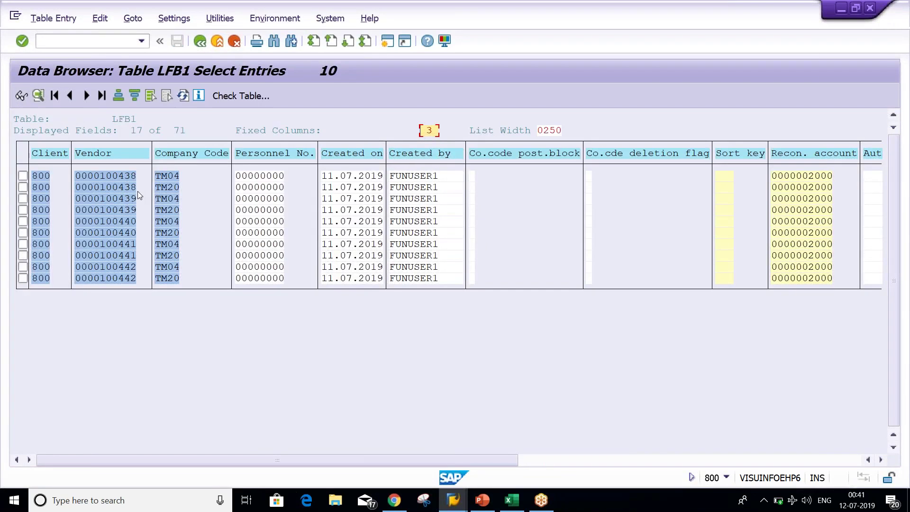
{"action": "left_click", "coordinate": [165, 201]}
{"action": "left_click", "coordinate": [165, 211]}
{"action": "left_click", "coordinate": [891, 32]}
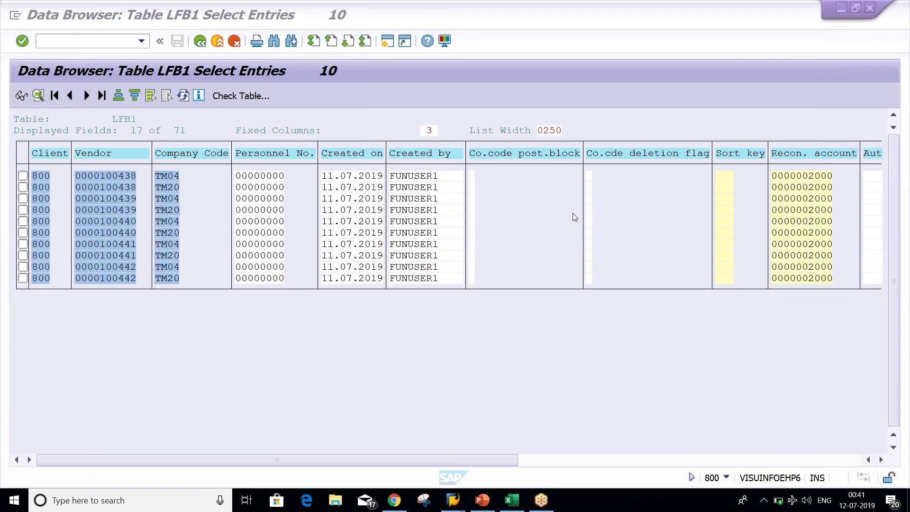
{"action": "left_click", "coordinate": [817, 187]}
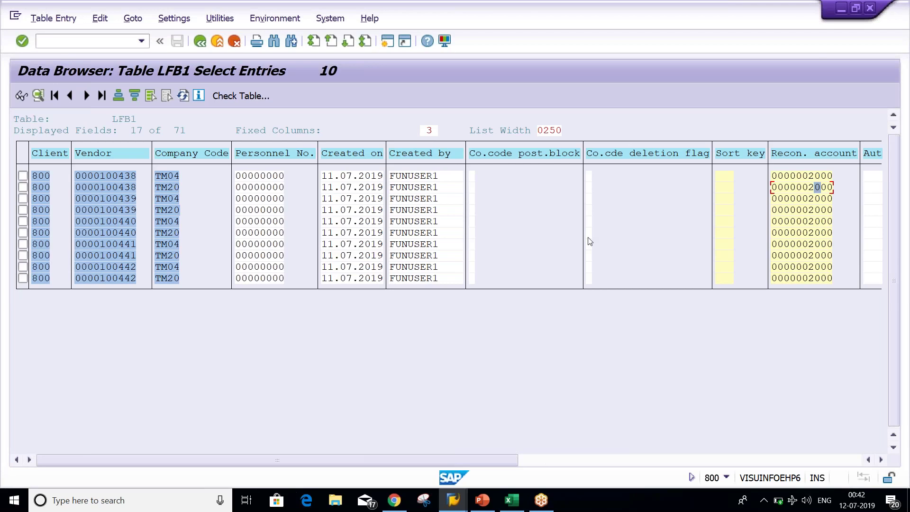
{"action": "left_click", "coordinate": [169, 178]}
- Open a new SAP session, start transaction XK99 for mass vendor maintenance and accept its information message
{"action": "left_click", "coordinate": [386, 42]}
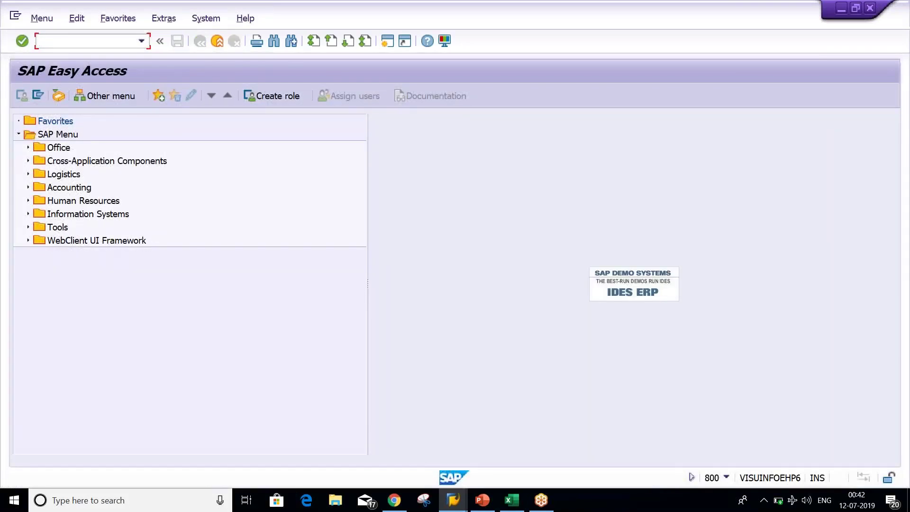
{"action": "type", "text": "XK99"}
{"action": "key", "text": "Return"}
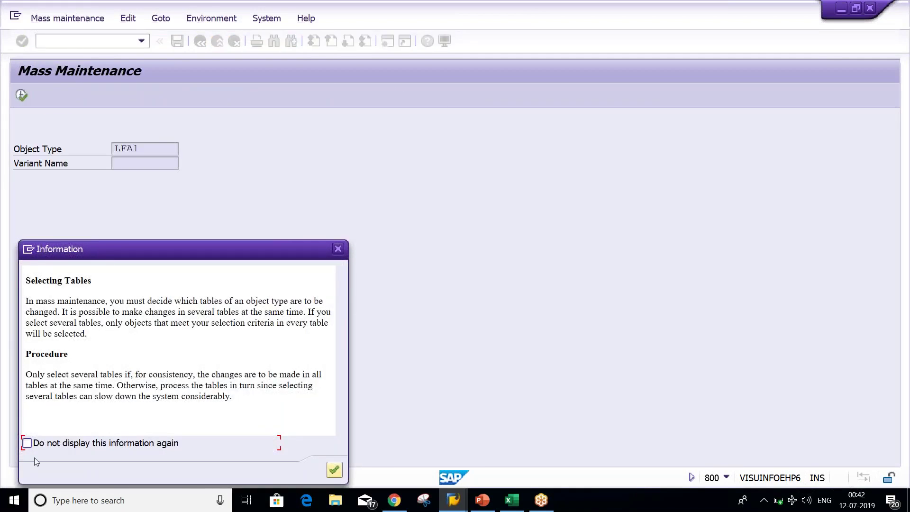
{"action": "key", "text": "Return"}
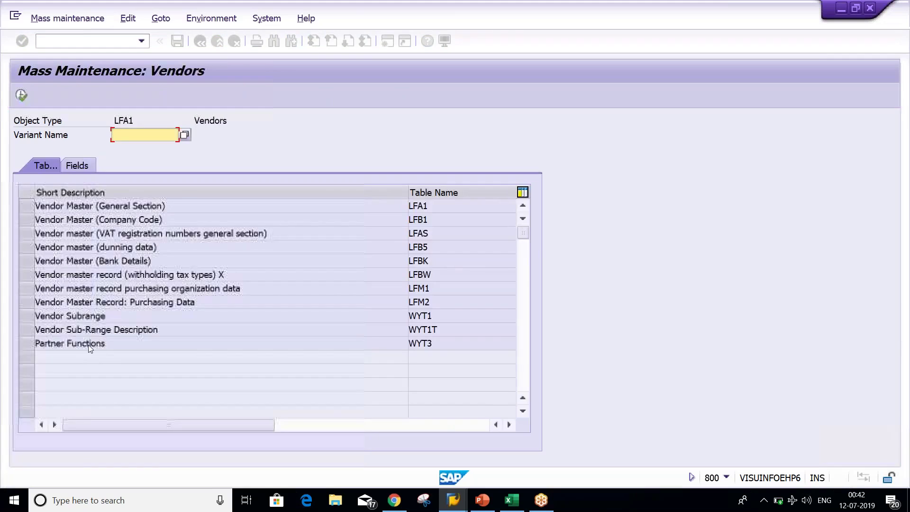
- Go back to the vendor display's initial screen and select only Accounting info under the company code data
{"action": "left_click", "coordinate": [454, 504]}
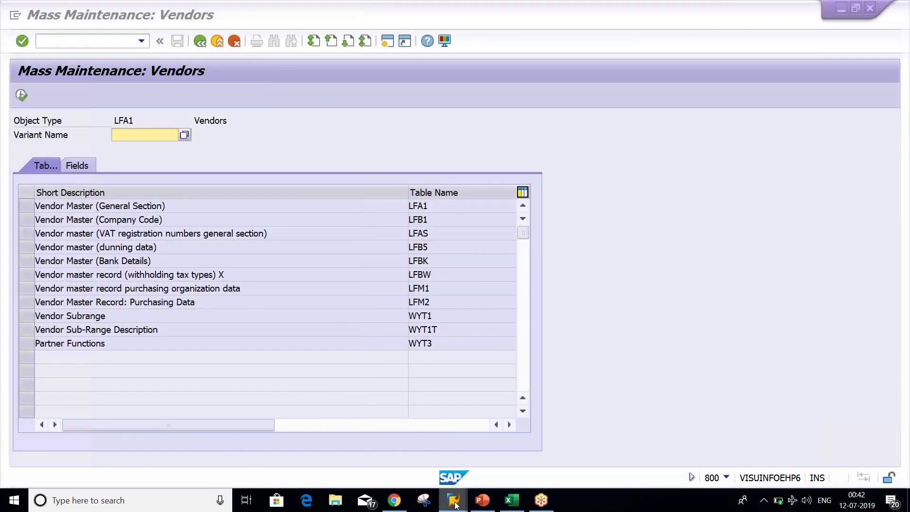
{"action": "left_click", "coordinate": [510, 458]}
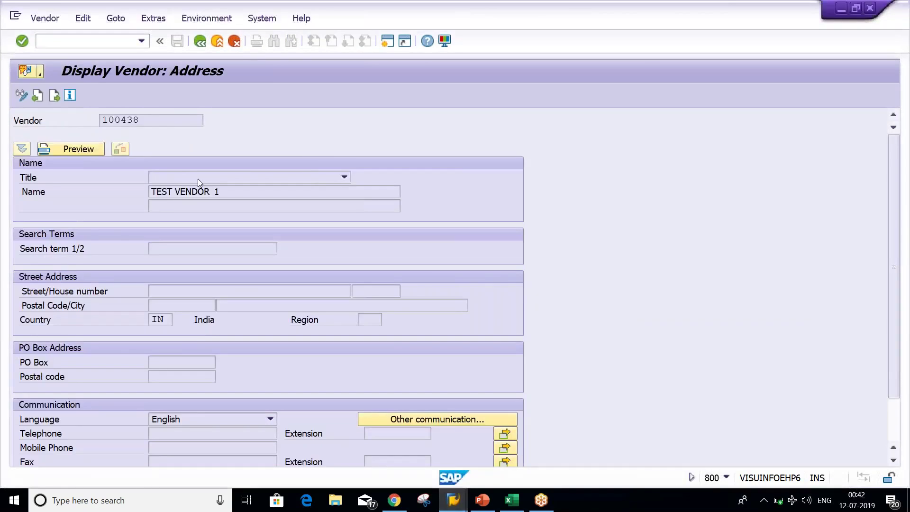
{"action": "left_click", "coordinate": [201, 42]}
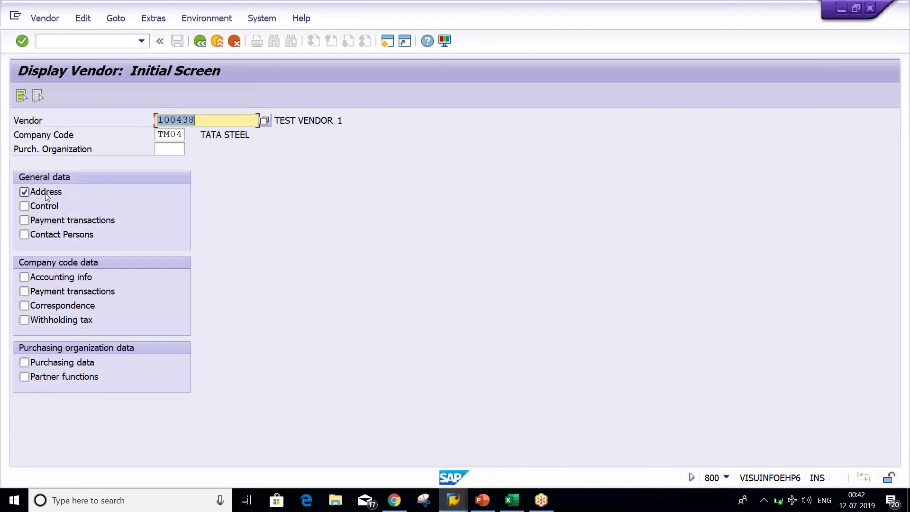
{"action": "left_click", "coordinate": [54, 277]}
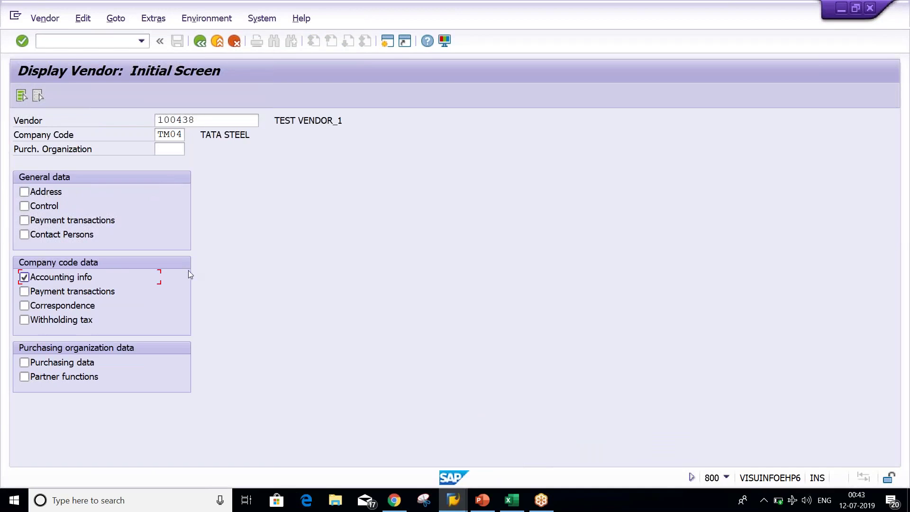
- Execute mass maintenance for the Vendor Master (Company Code) table, accept the warning and switch to the vendor list in Excel
{"action": "key", "text": "alt+Tab"}
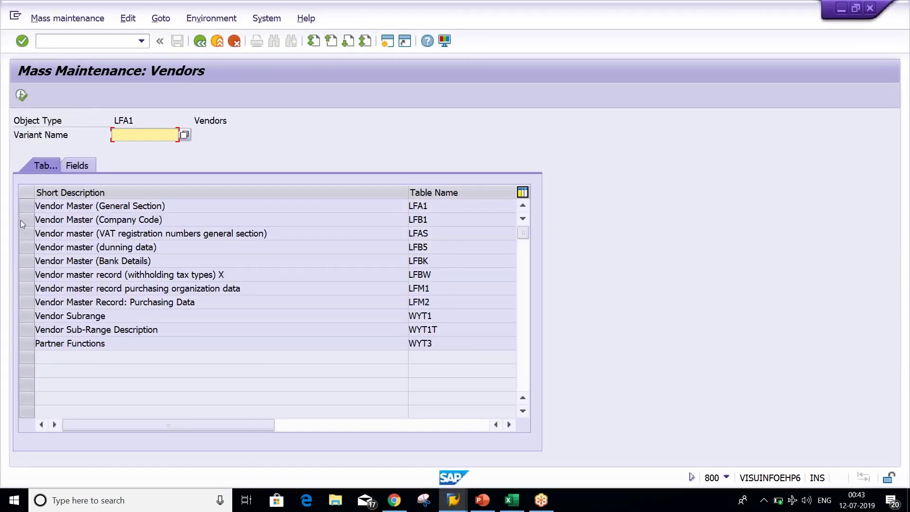
{"action": "left_click", "coordinate": [22, 220]}
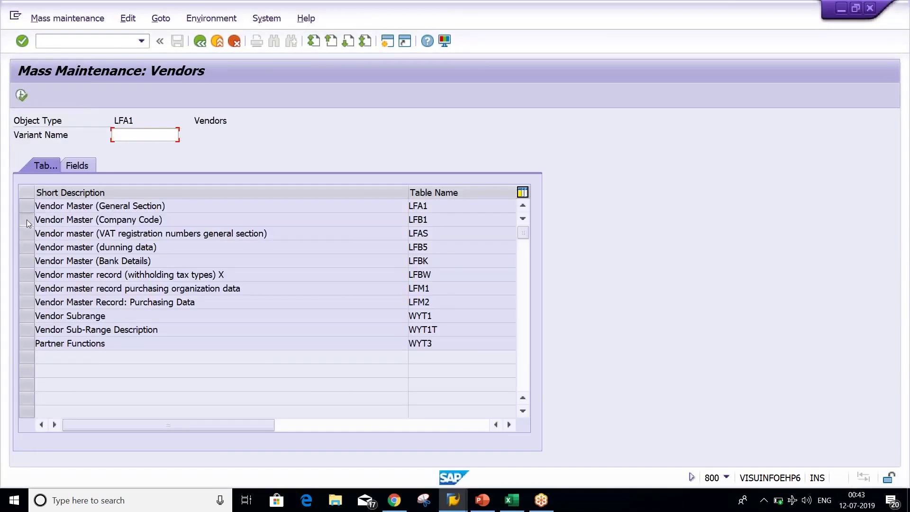
{"action": "left_click", "coordinate": [21, 95]}
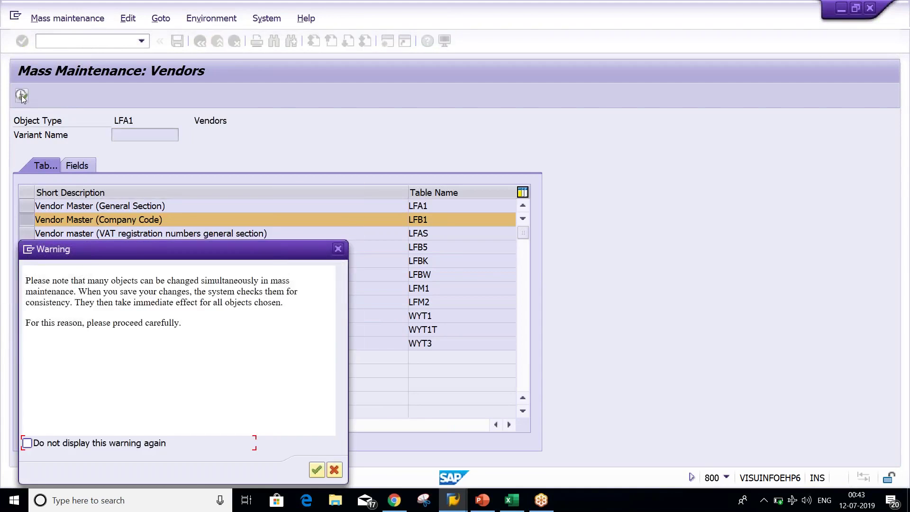
{"action": "key", "text": "Return"}
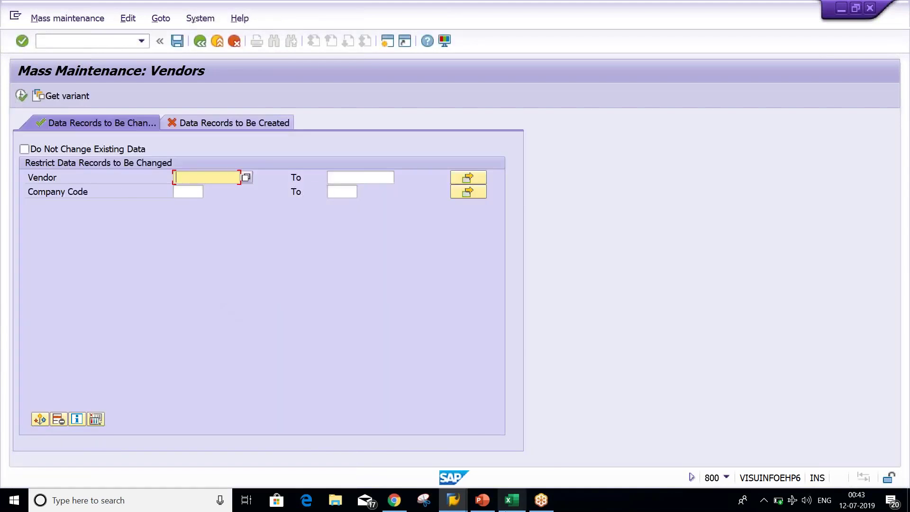
{"action": "left_click", "coordinate": [511, 500]}
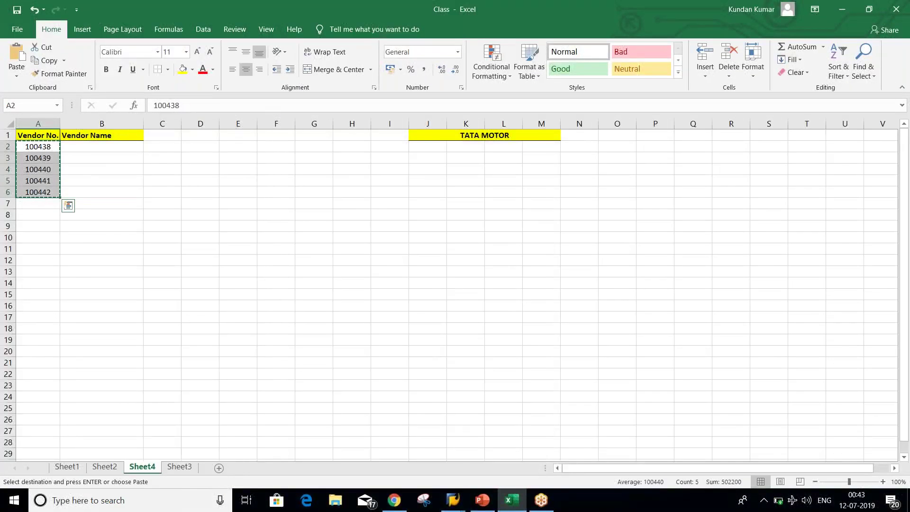
- Switch to SAP and restrict the data records to the five copied vendor numbers by pasting them into the vendor multiple selection
{"action": "key", "text": "alt+Tab"}
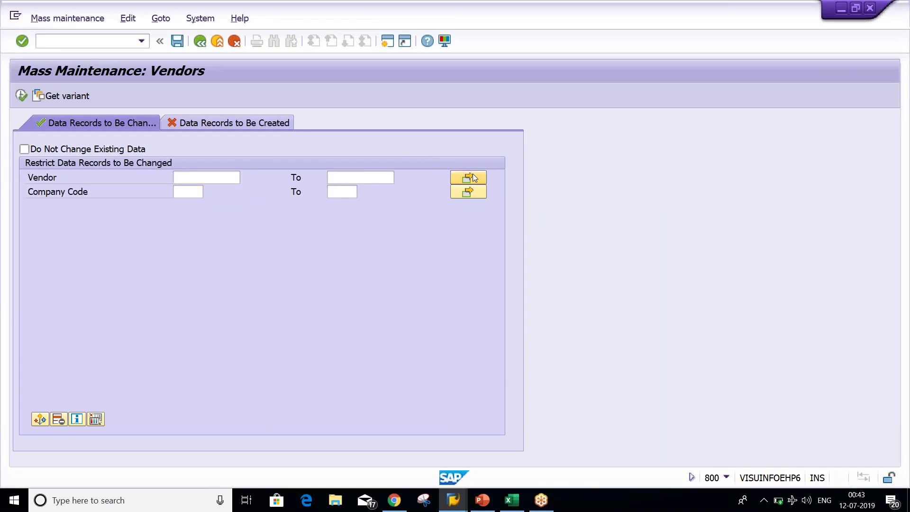
{"action": "left_click", "coordinate": [469, 177]}
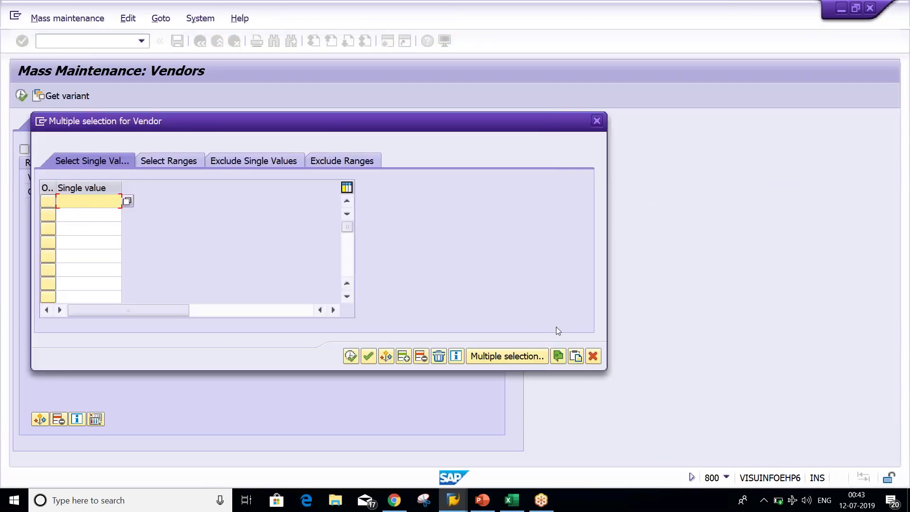
{"action": "left_click", "coordinate": [575, 355]}
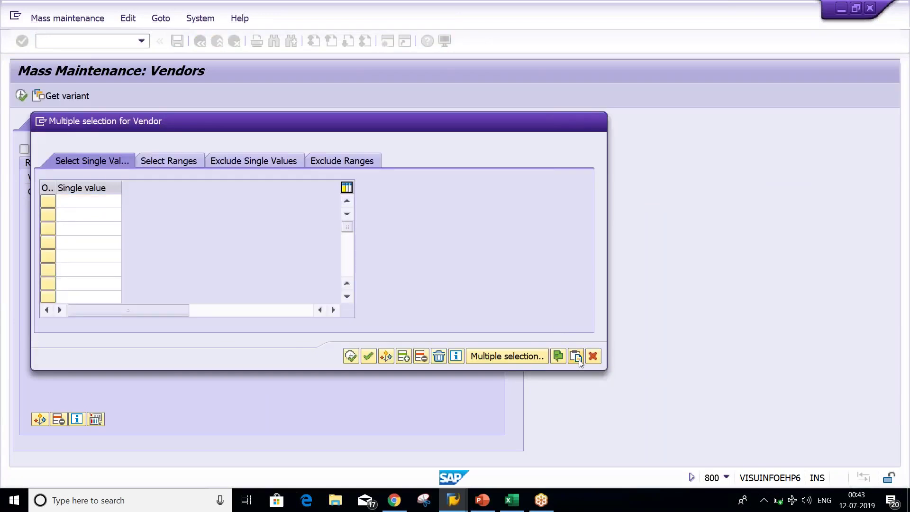
{"action": "left_click", "coordinate": [351, 355]}
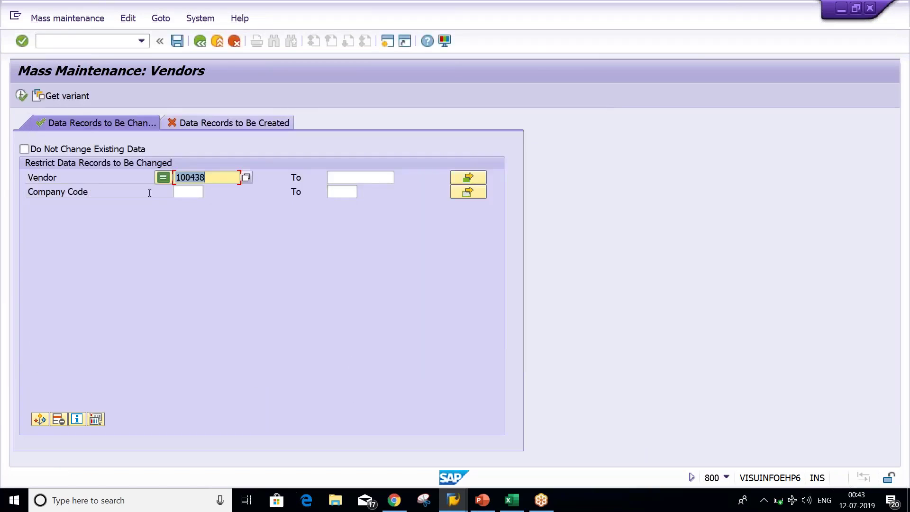
- Restrict the data records to company code TM04 and execute the selection
{"action": "left_click", "coordinate": [181, 193]}
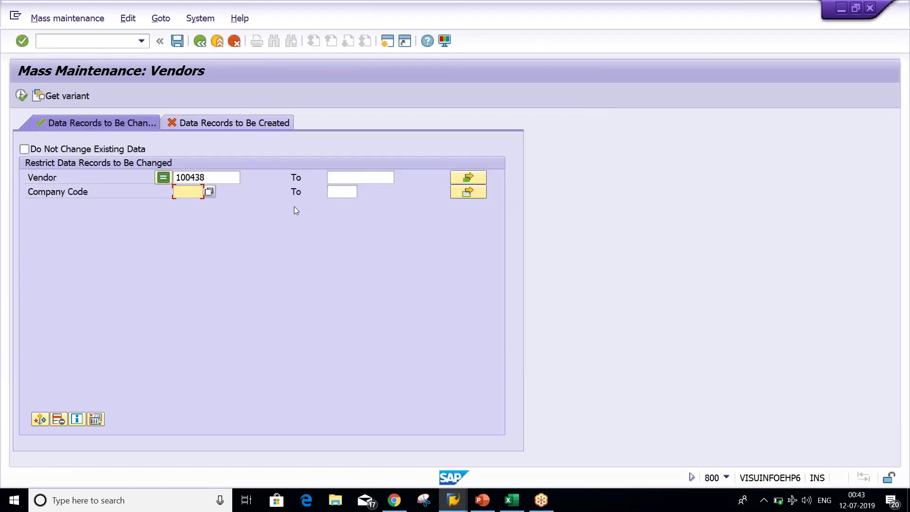
{"action": "type", "text": "TM04"}
{"action": "left_click", "coordinate": [21, 96]}
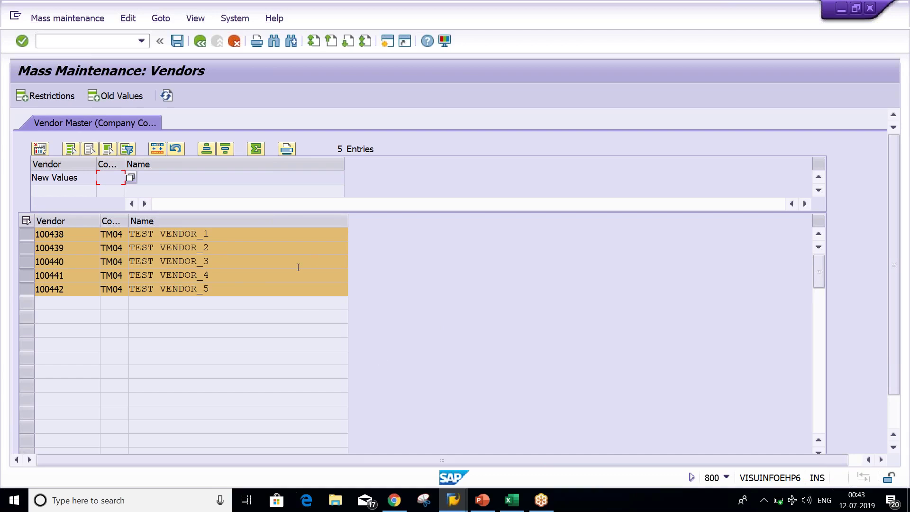
- Add the Reconciliation acct field from the field pool to the mass maintenance table
{"action": "left_click", "coordinate": [40, 149]}
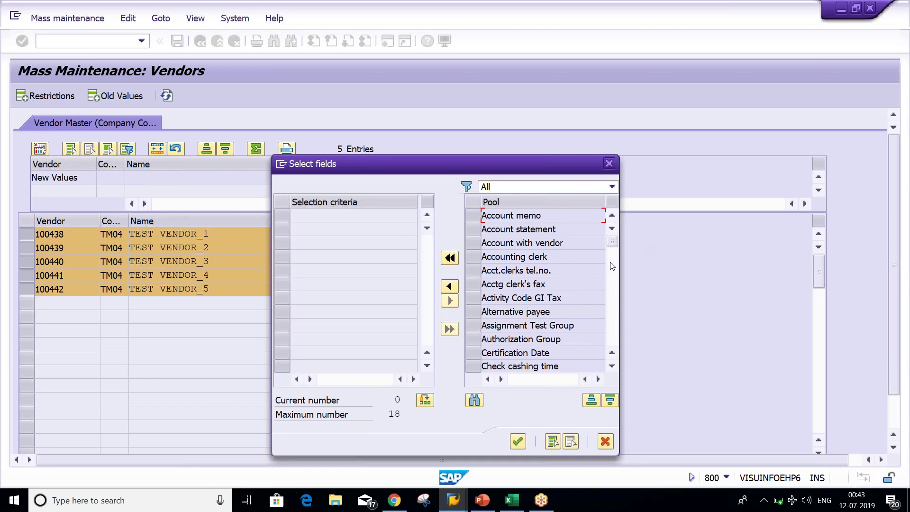
{"action": "scroll", "coordinate": [612, 322], "scroll_direction": "down", "scroll_amount": 8}
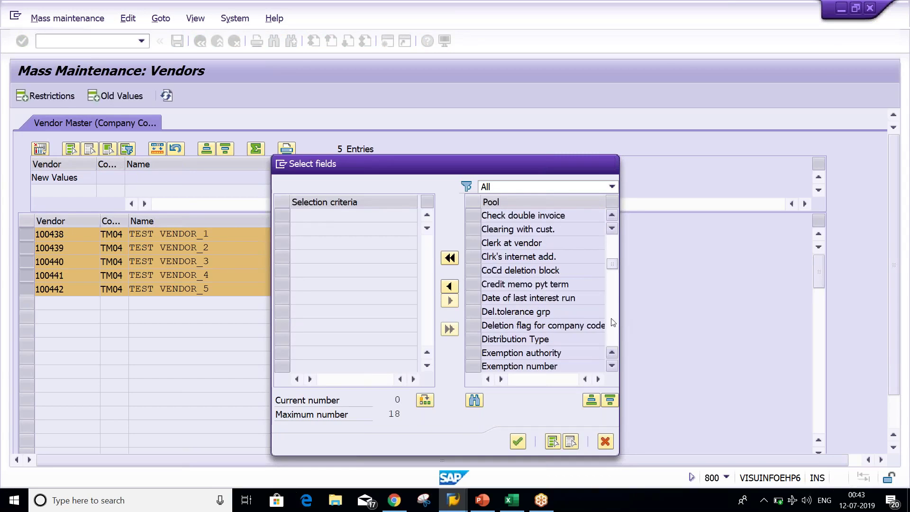
{"action": "scroll", "coordinate": [607, 320], "scroll_direction": "down", "scroll_amount": 5}
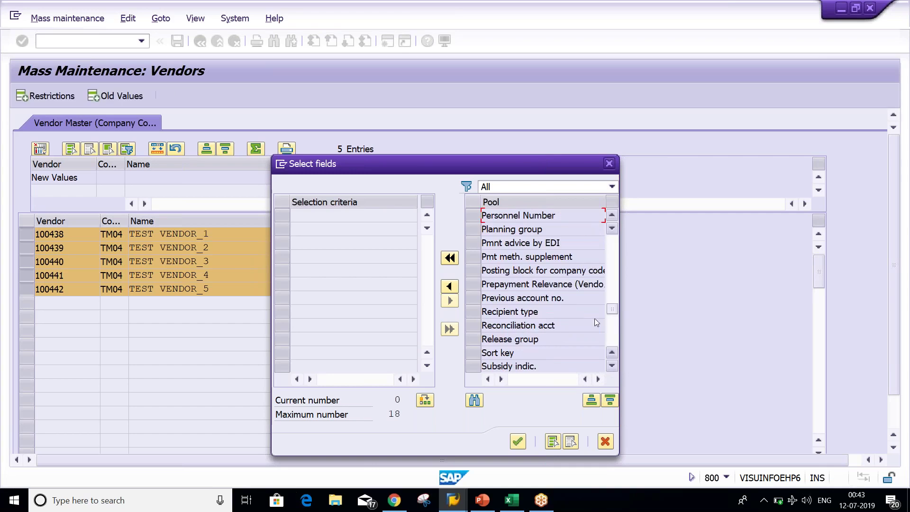
{"action": "left_click", "coordinate": [476, 329]}
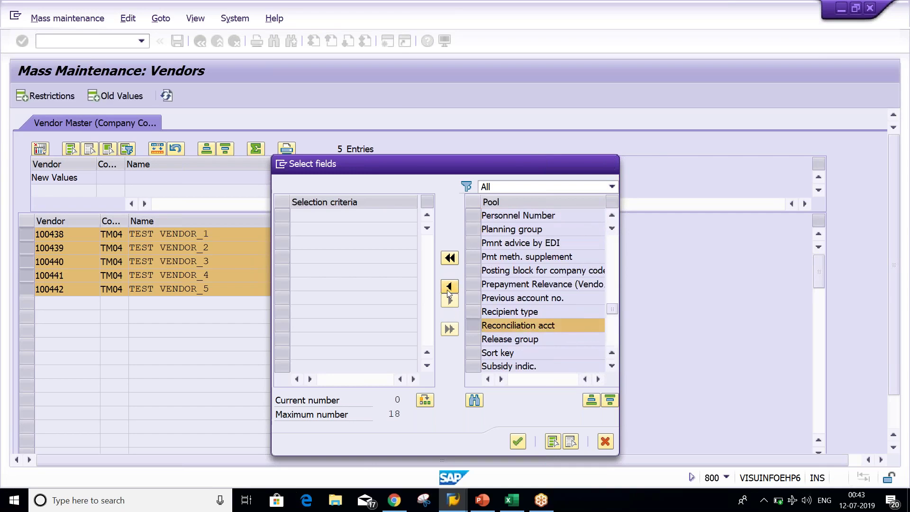
{"action": "left_click", "coordinate": [449, 288]}
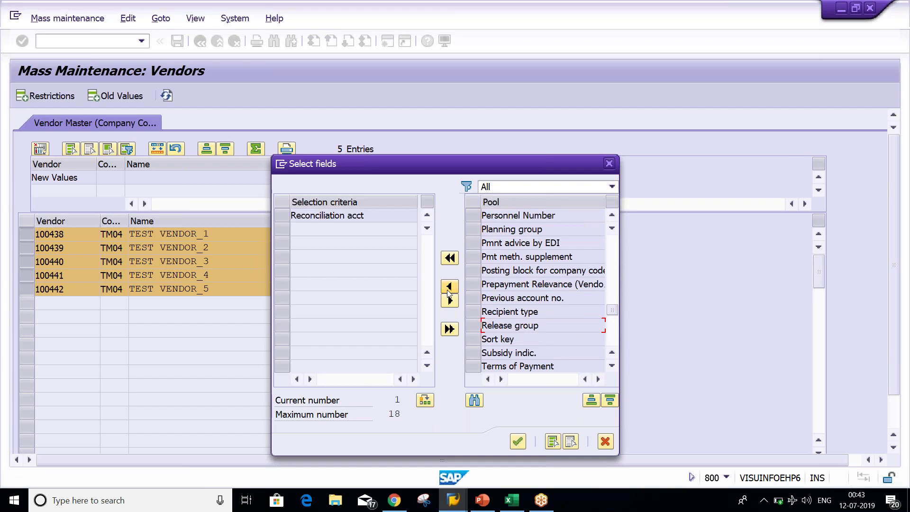
{"action": "left_click", "coordinate": [517, 442]}
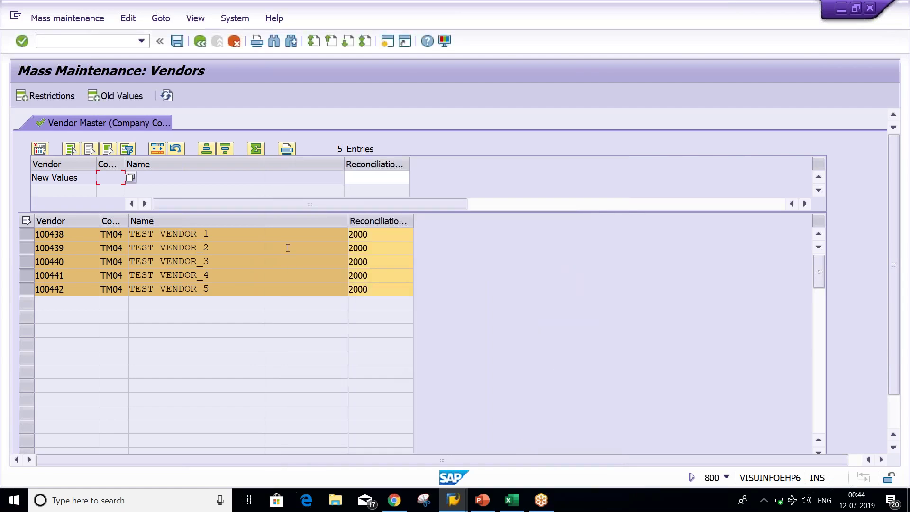
- Enter 2002 as the new value for the reconciliation account
{"action": "left_click", "coordinate": [353, 177]}
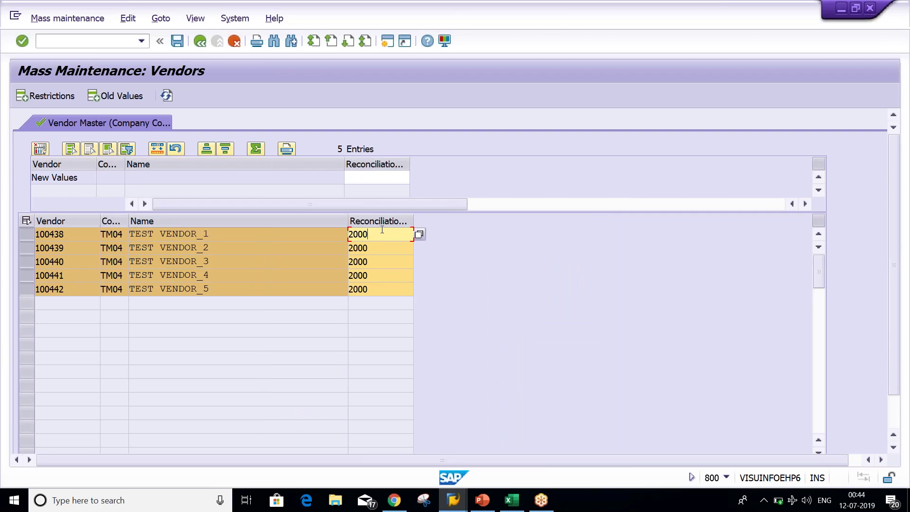
{"action": "left_click", "coordinate": [361, 172]}
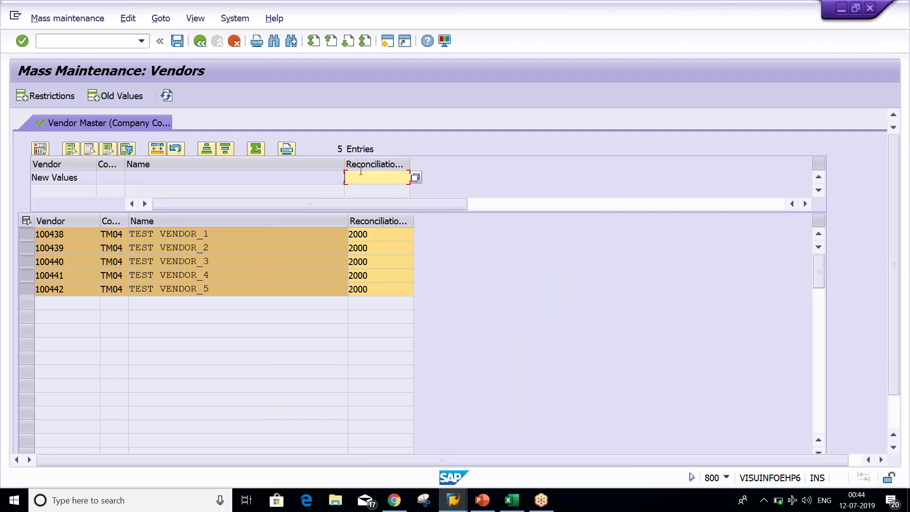
{"action": "type", "text": "200"}
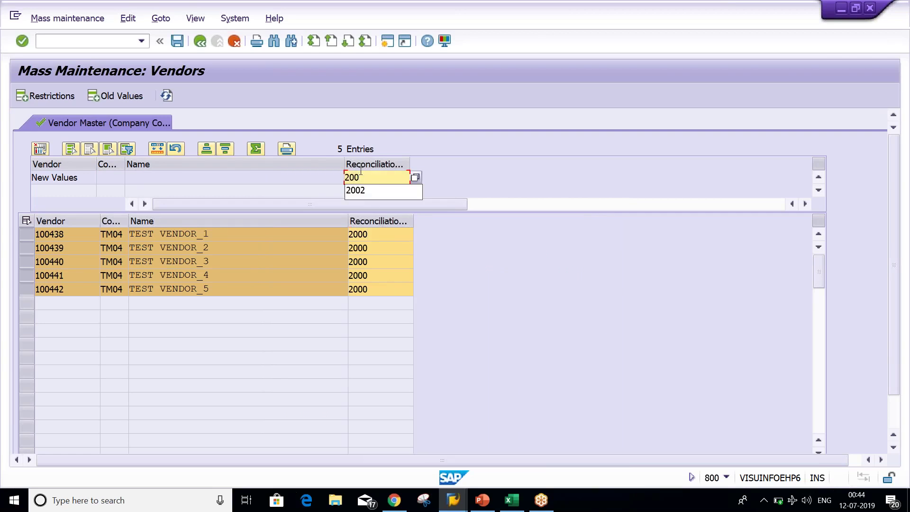
{"action": "type", "text": "2"}
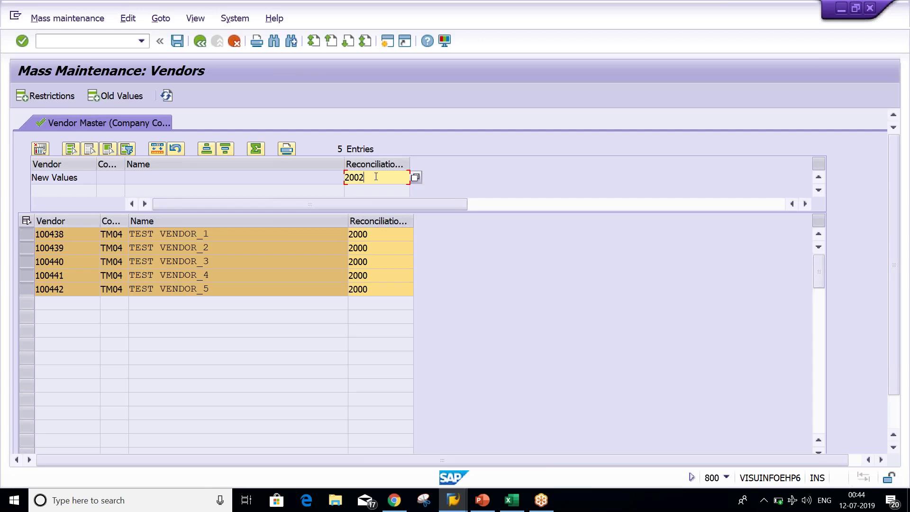
- Select the reconciliation account column in the new values row and carry out the mass change for all five vendors
{"action": "double_click", "coordinate": [375, 176]}
{"action": "left_click", "coordinate": [372, 163]}
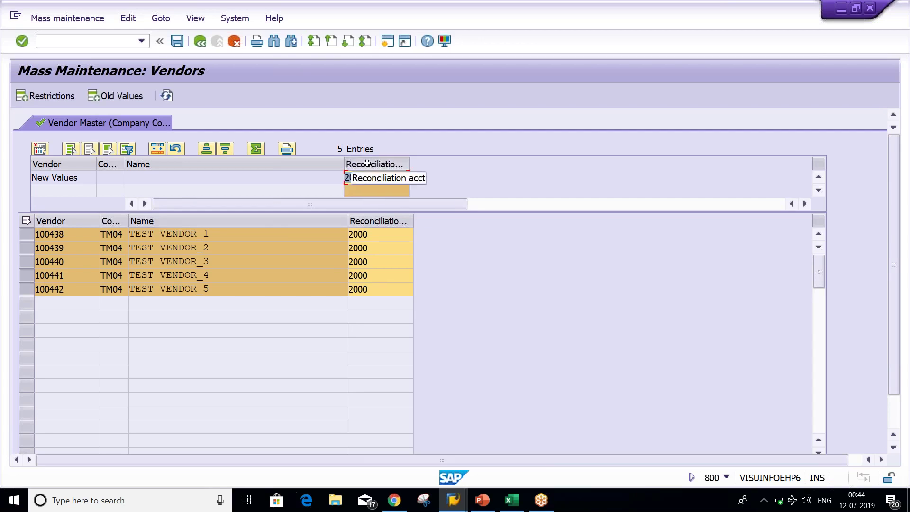
{"action": "left_click", "coordinate": [376, 233]}
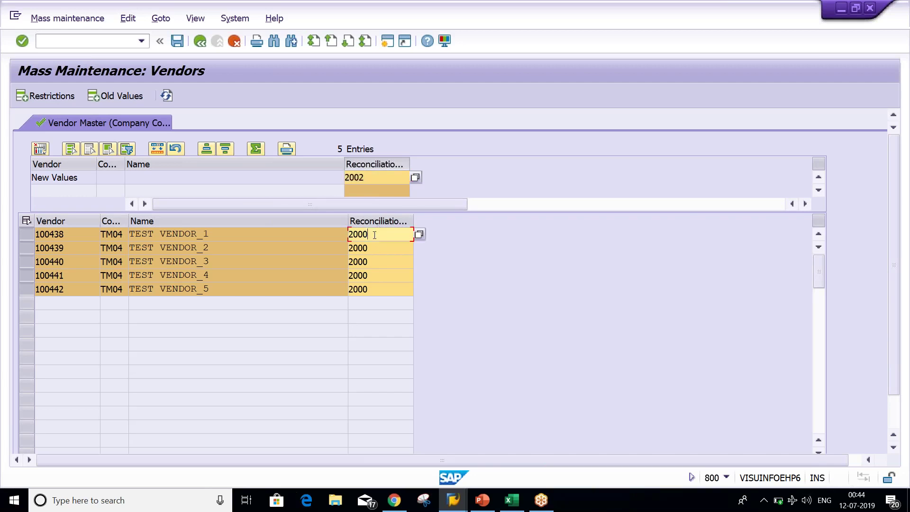
{"action": "left_click", "coordinate": [374, 247]}
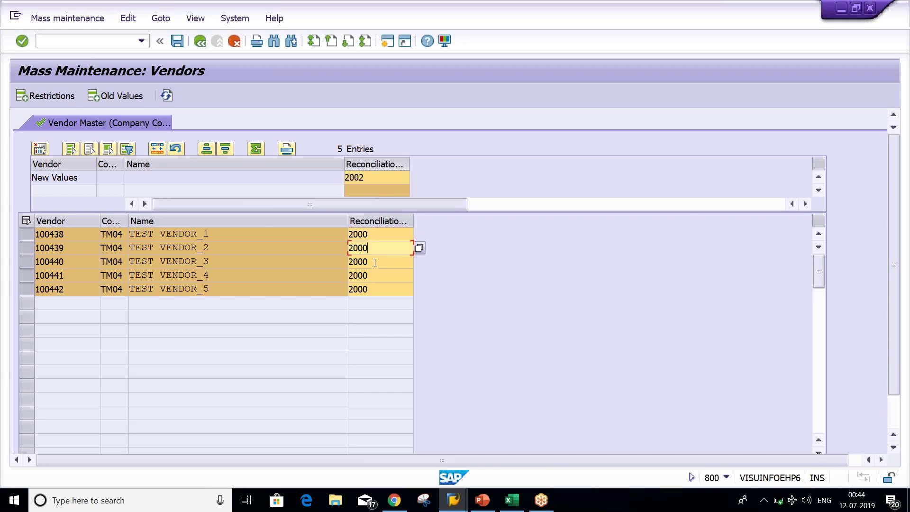
{"action": "left_click", "coordinate": [374, 262]}
{"action": "left_click", "coordinate": [373, 280]}
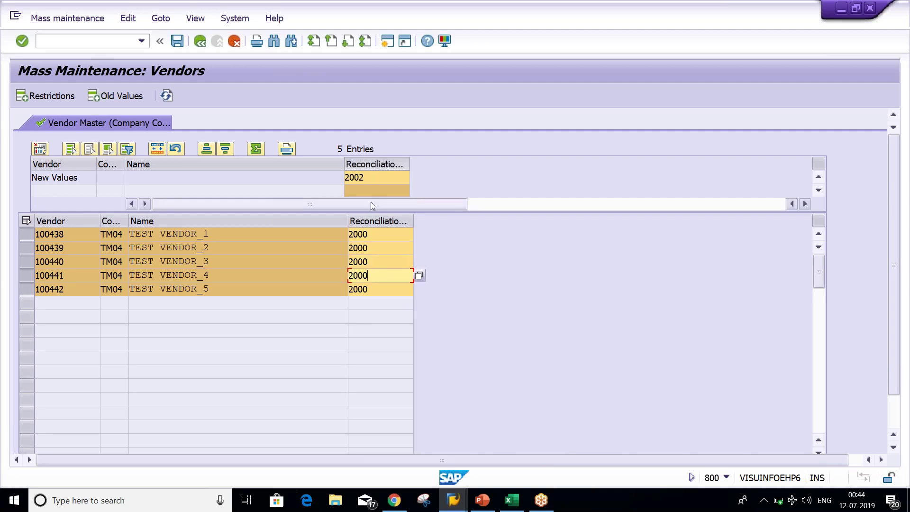
{"action": "left_click_drag", "start_coordinate": [372, 177], "coordinate": [332, 178]}
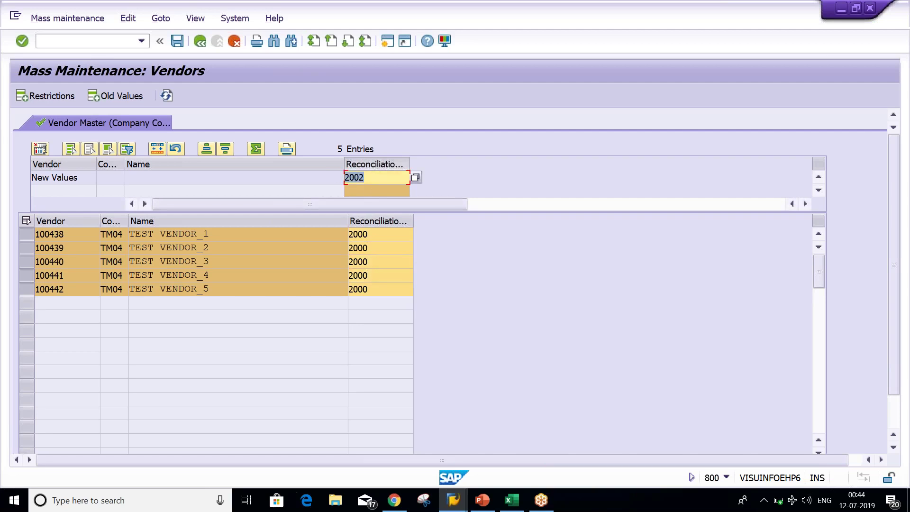
{"action": "left_click", "coordinate": [158, 150]}
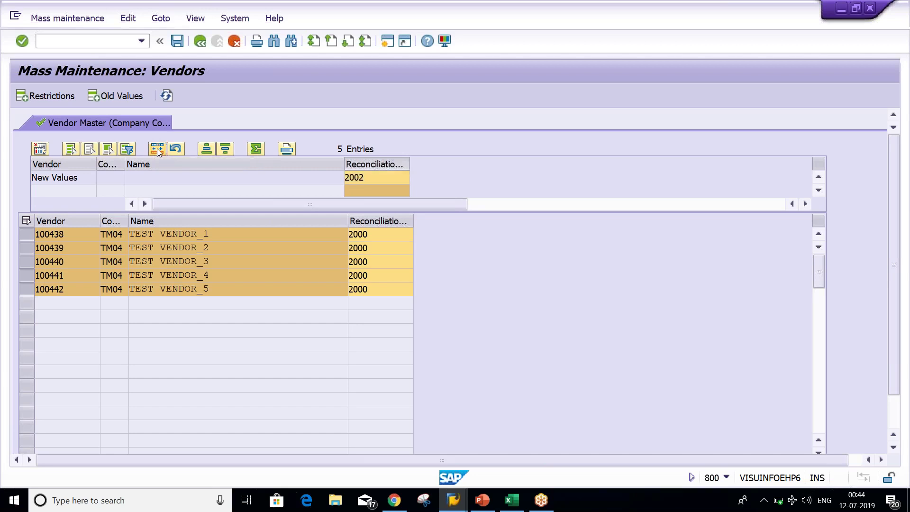
- Check the reconciliation account in each vendor row, then save the mass change and accept the warning about immediate effect
{"action": "left_click", "coordinate": [376, 233]}
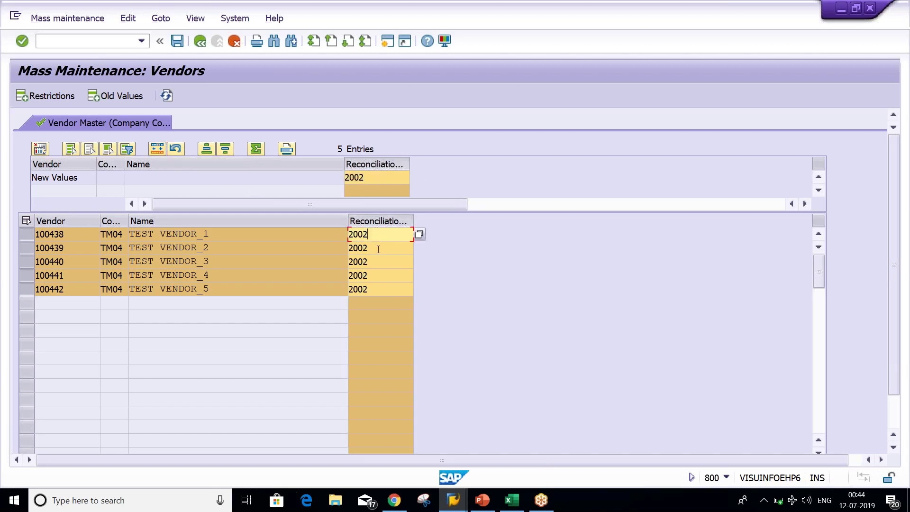
{"action": "left_click", "coordinate": [378, 248]}
{"action": "left_click", "coordinate": [378, 262]}
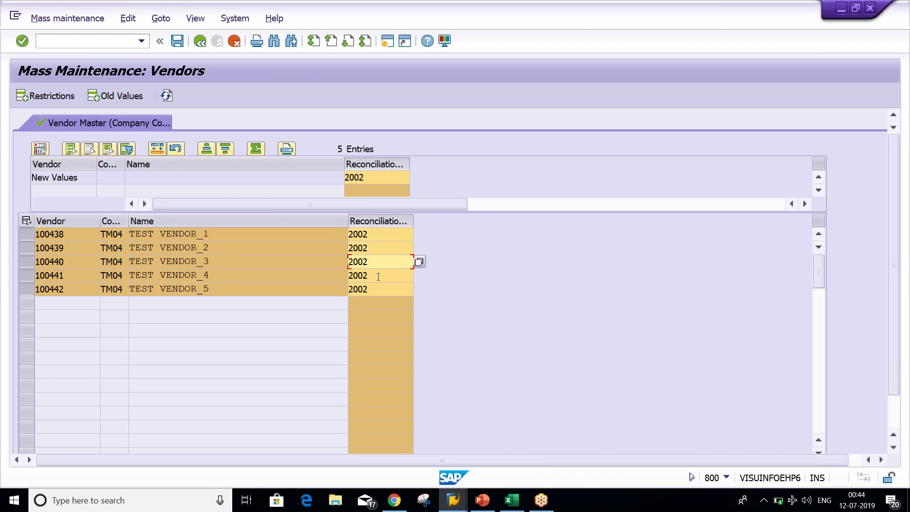
{"action": "left_click", "coordinate": [378, 276]}
{"action": "left_click", "coordinate": [379, 289]}
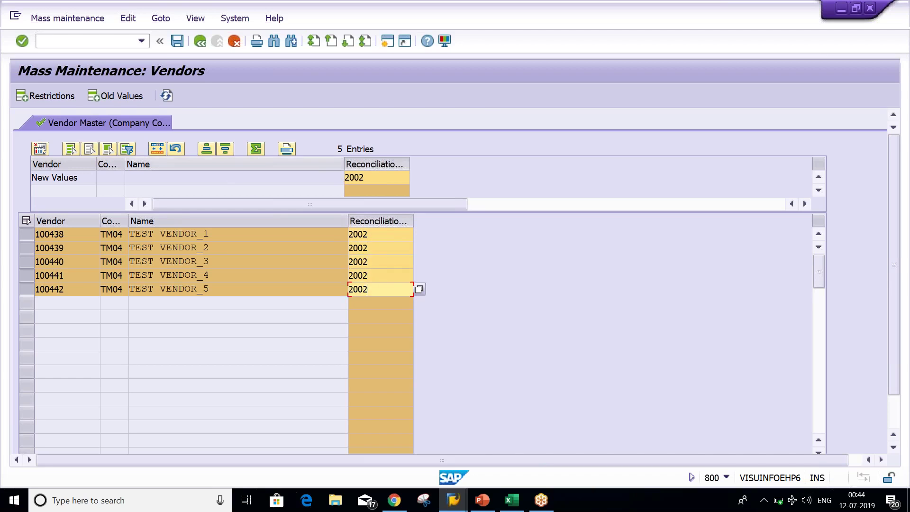
{"action": "left_click", "coordinate": [177, 42]}
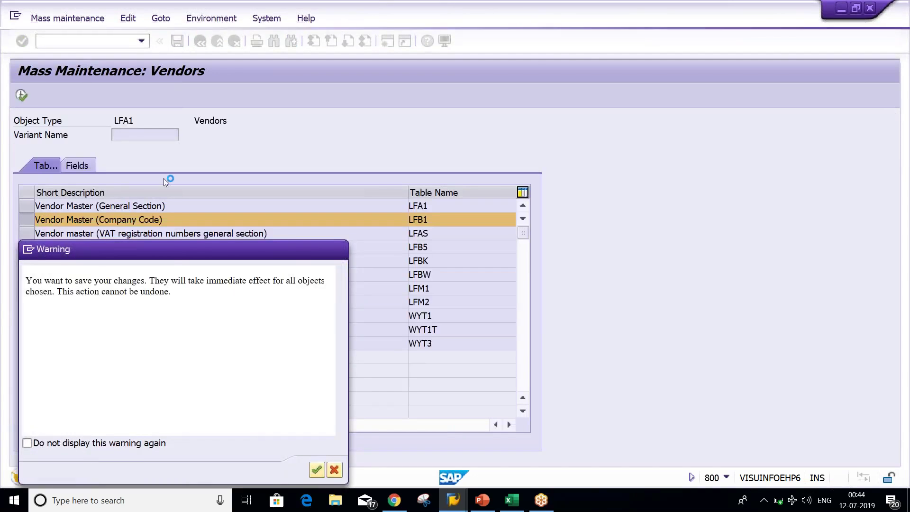
{"action": "left_click", "coordinate": [317, 470]}
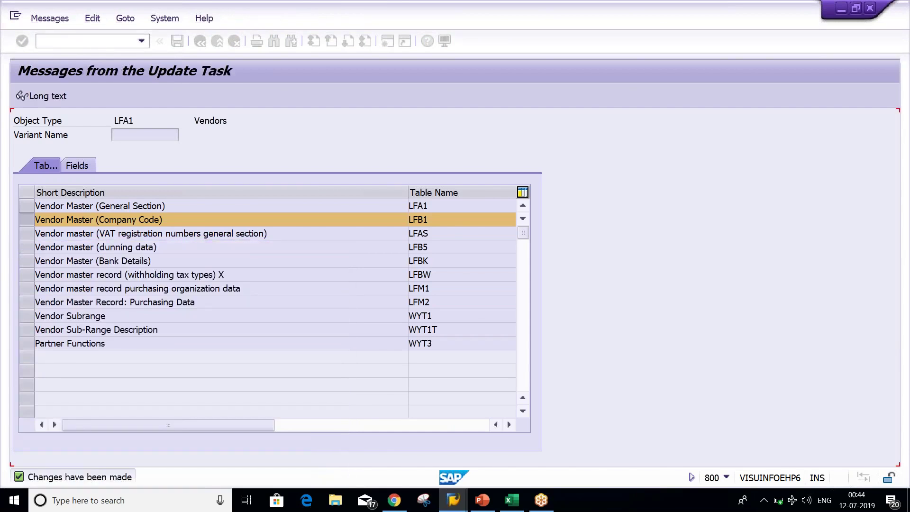